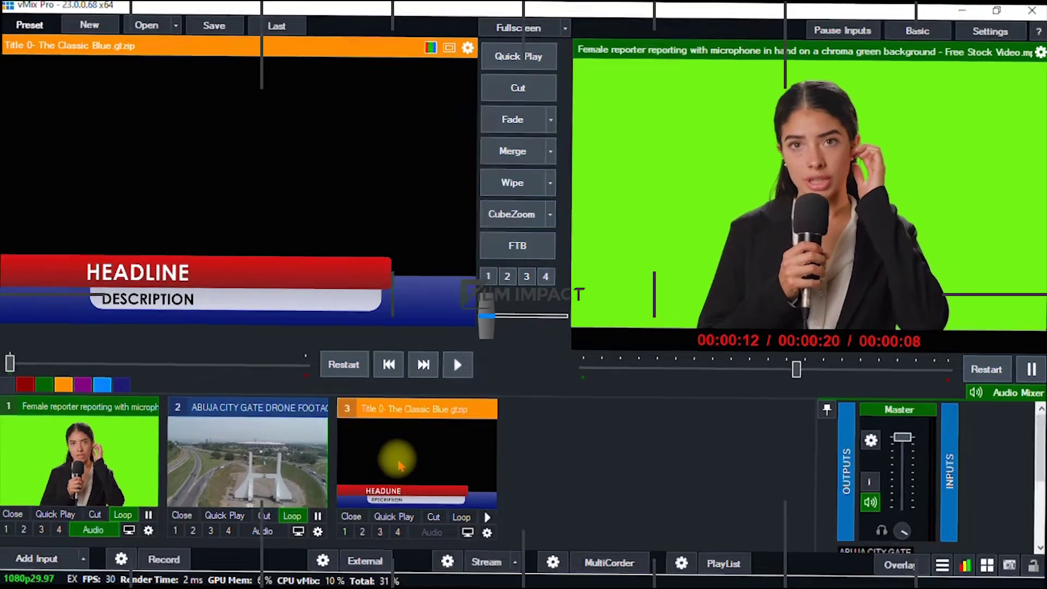
Load the Abuja drone footage input (input 2) into Preview.
{"action": "left_click", "coordinate": [316, 496]}
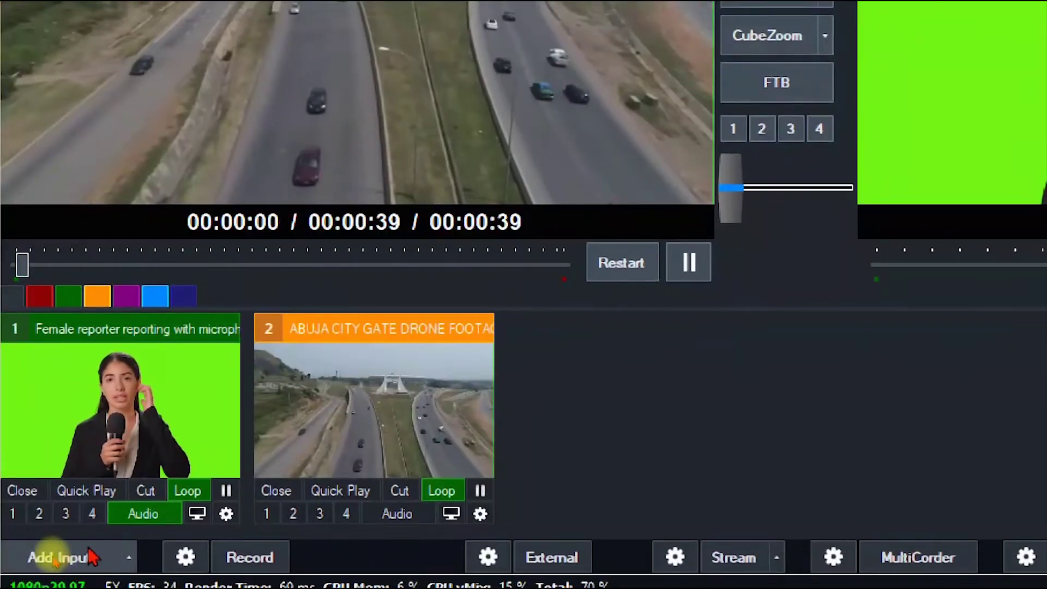
Bring up the Input Select dialog to add a new input.
{"action": "left_click", "coordinate": [87, 557]}
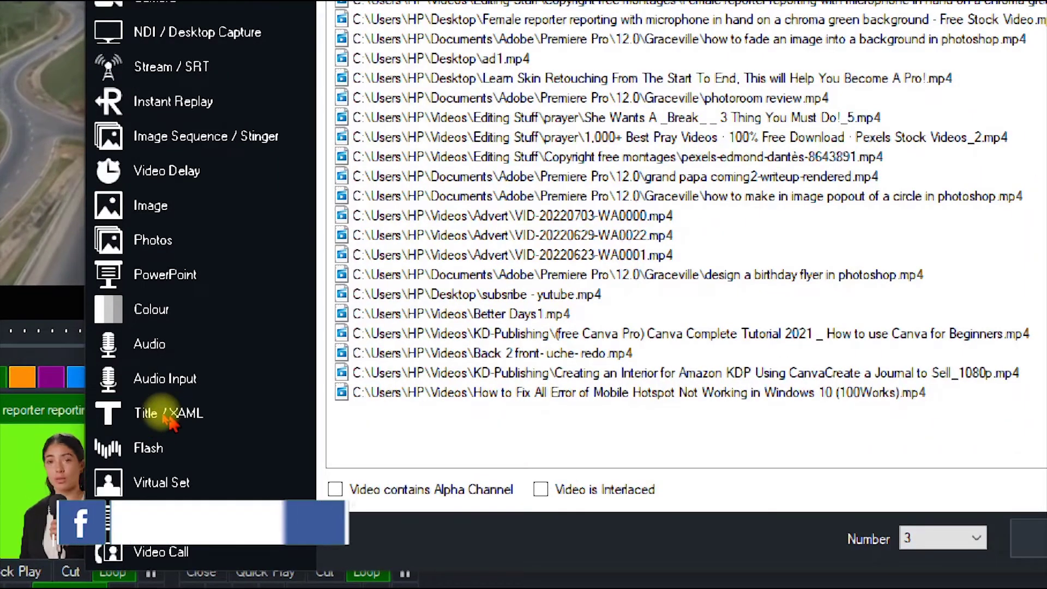
Show the Title / XAML templates and scroll through the GT Title gallery.
{"action": "left_click", "coordinate": [166, 418]}
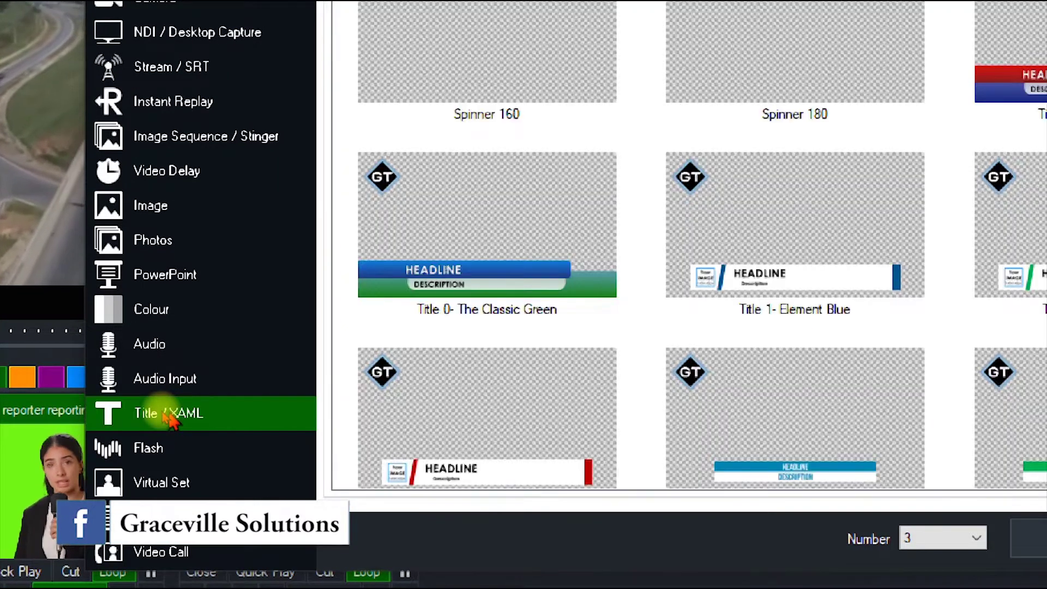
{"action": "key", "text": "Escape"}
{"action": "scroll", "coordinate": [610, 265], "scroll_direction": "down", "scroll_amount": 3}
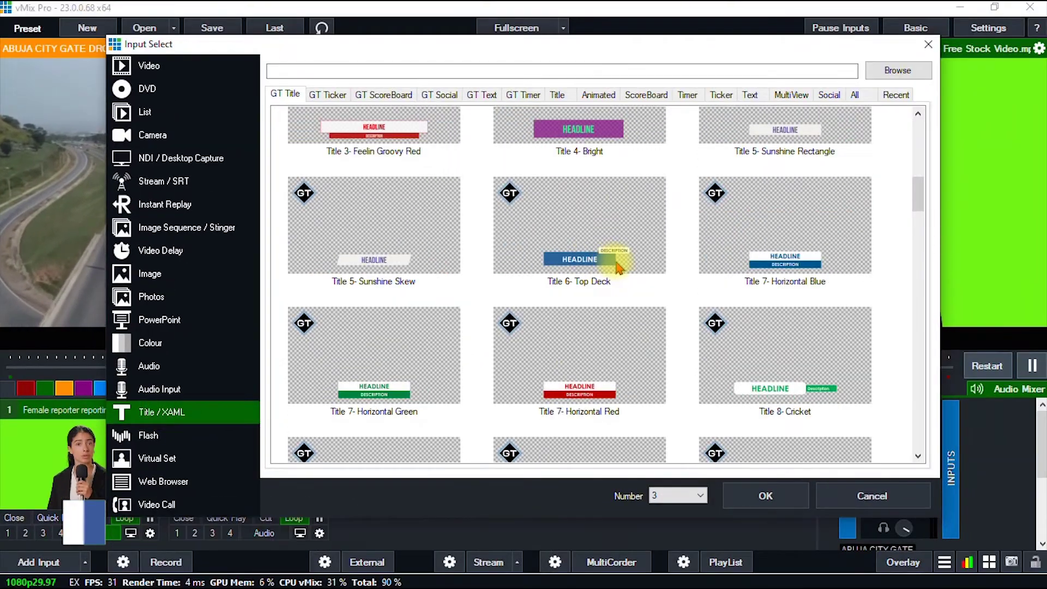
{"action": "scroll", "coordinate": [622, 262], "scroll_direction": "up", "scroll_amount": 5}
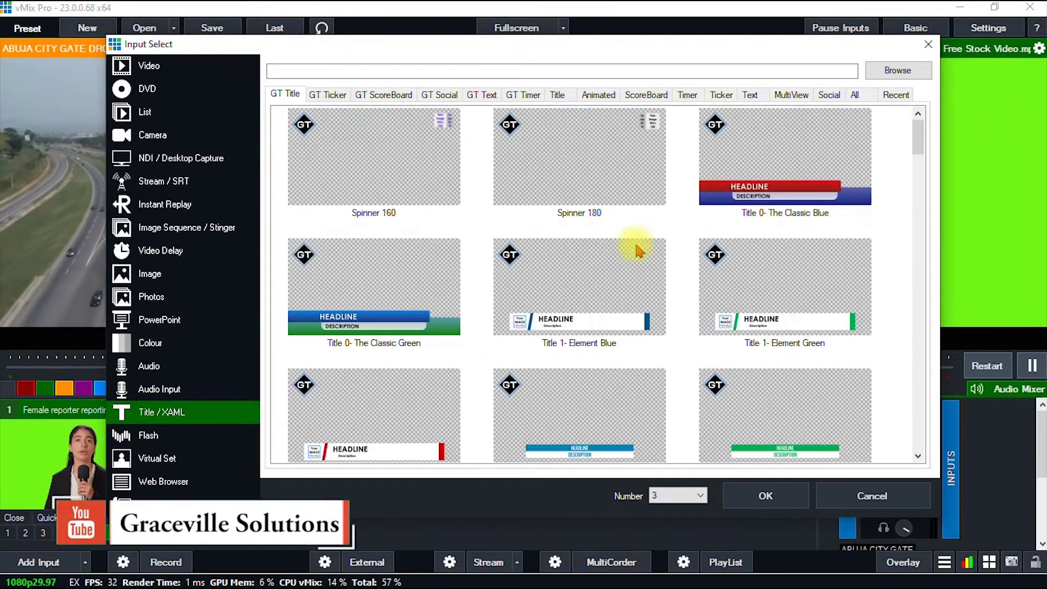
{"action": "scroll", "coordinate": [634, 250], "scroll_direction": "down", "scroll_amount": 15}
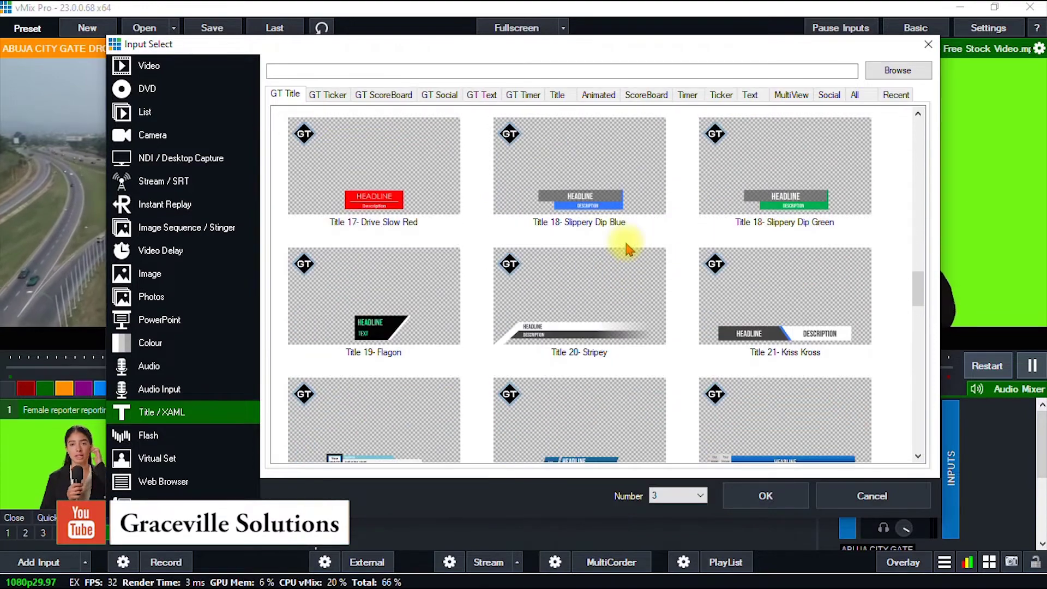
{"action": "scroll", "coordinate": [627, 249], "scroll_direction": "up", "scroll_amount": 15}
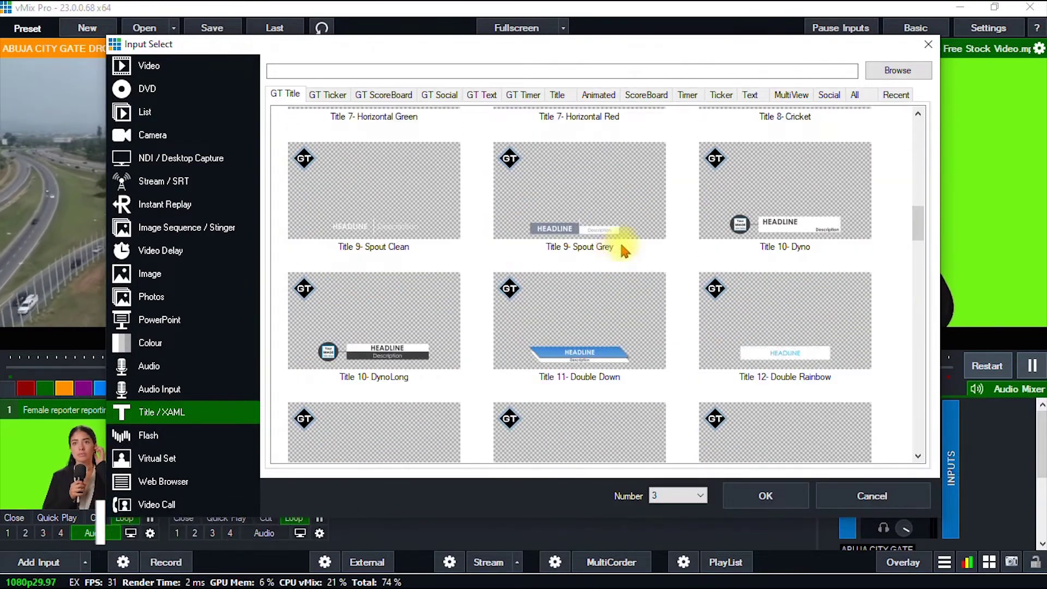
Compare the GT Ticker and GT Title tabs, scrolling down to Title 7- Horizontal Green.
{"action": "left_click", "coordinate": [334, 94]}
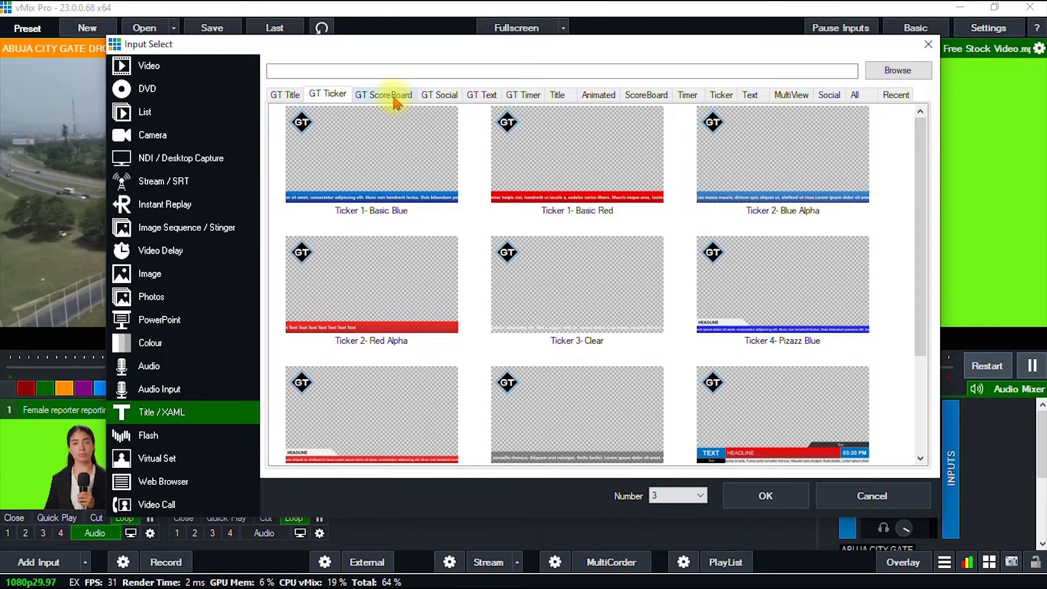
{"action": "left_click", "coordinate": [296, 96]}
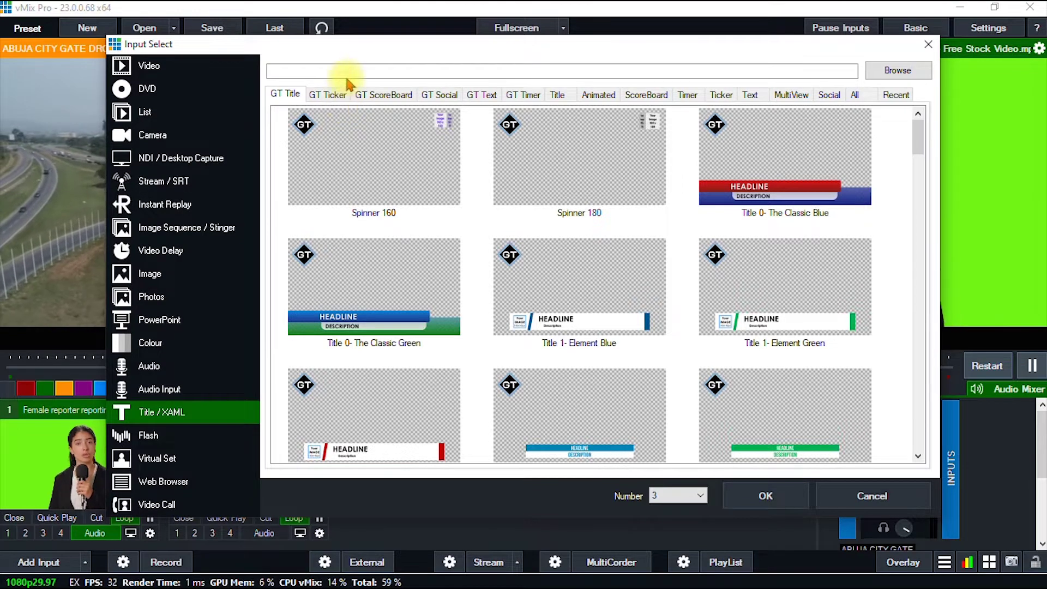
{"action": "left_click", "coordinate": [334, 94]}
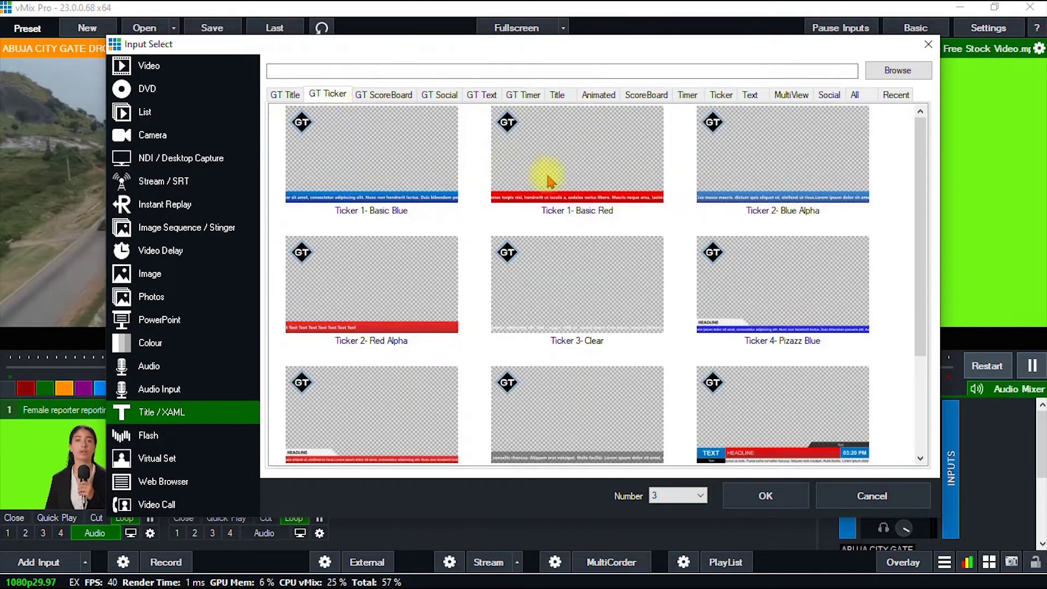
{"action": "left_click", "coordinate": [278, 93]}
{"action": "scroll", "coordinate": [583, 283], "scroll_direction": "down", "scroll_amount": 10}
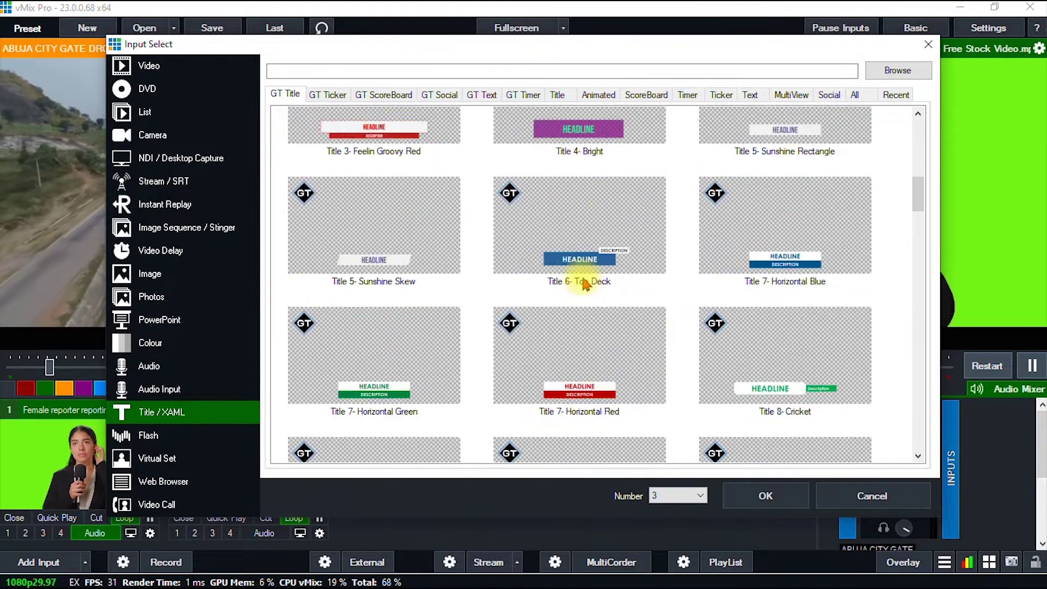
{"action": "scroll", "coordinate": [585, 281], "scroll_direction": "down", "scroll_amount": 10}
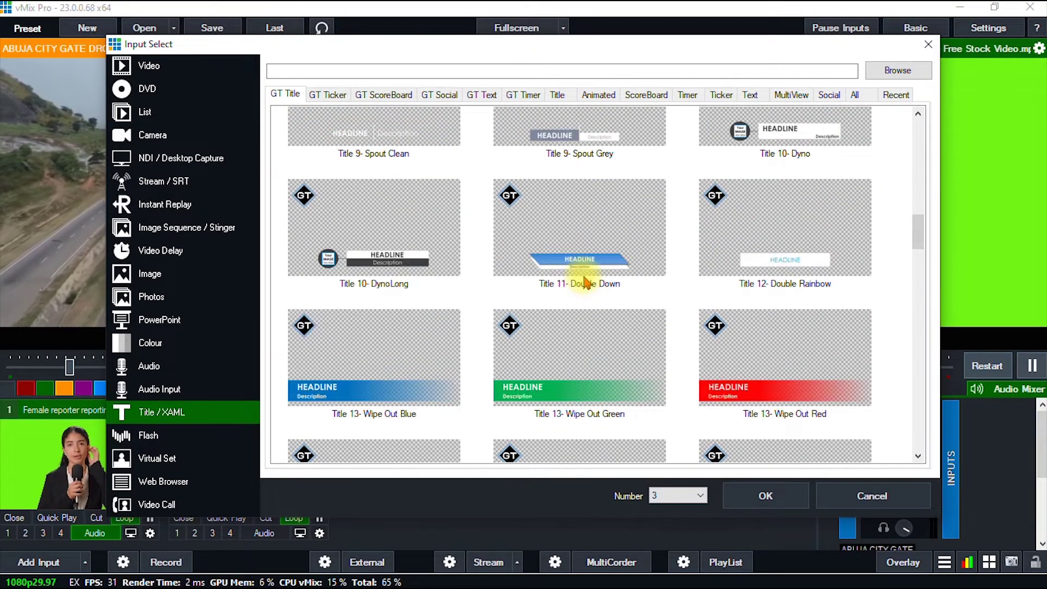
{"action": "scroll", "coordinate": [585, 281], "scroll_direction": "up", "scroll_amount": 20}
{"action": "scroll", "coordinate": [587, 277], "scroll_direction": "down", "scroll_amount": 3}
{"action": "scroll", "coordinate": [588, 277], "scroll_direction": "down", "scroll_amount": 9}
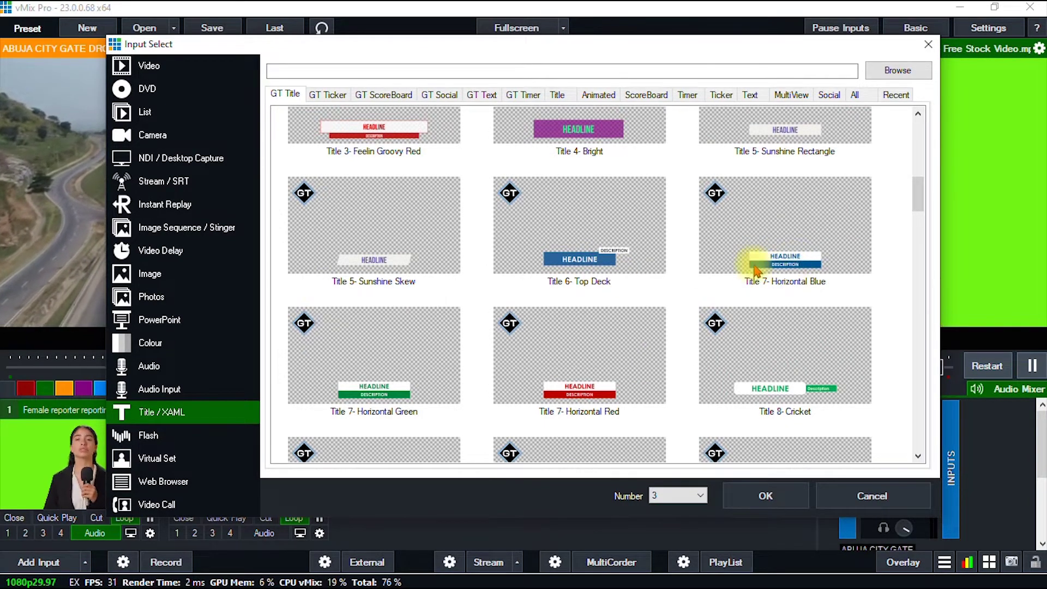
Pick the Title 7- Horizontal Green template and confirm it with OK.
{"action": "left_click", "coordinate": [374, 387]}
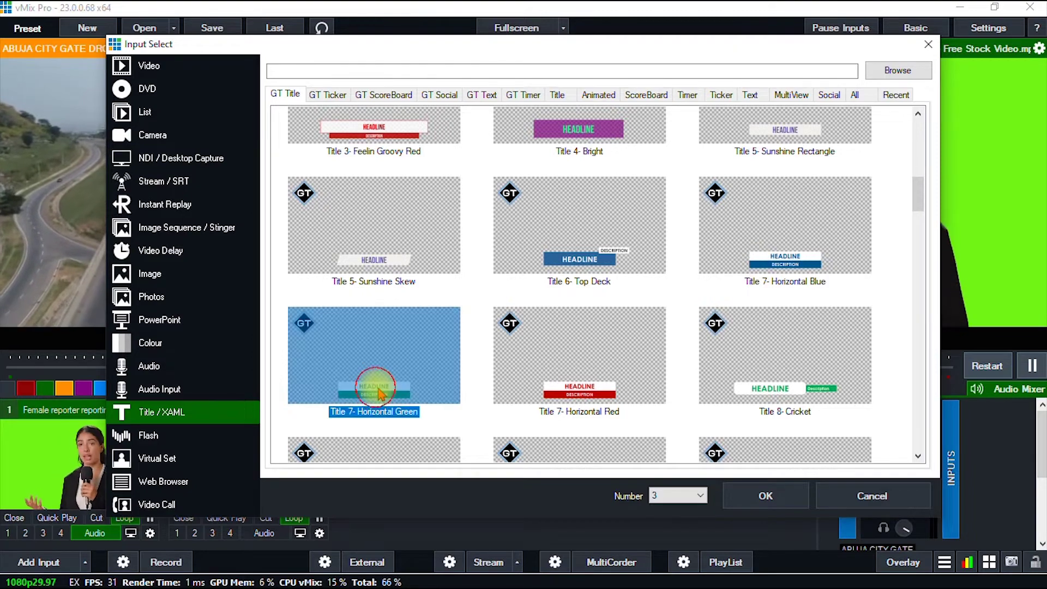
{"action": "left_click", "coordinate": [764, 497]}
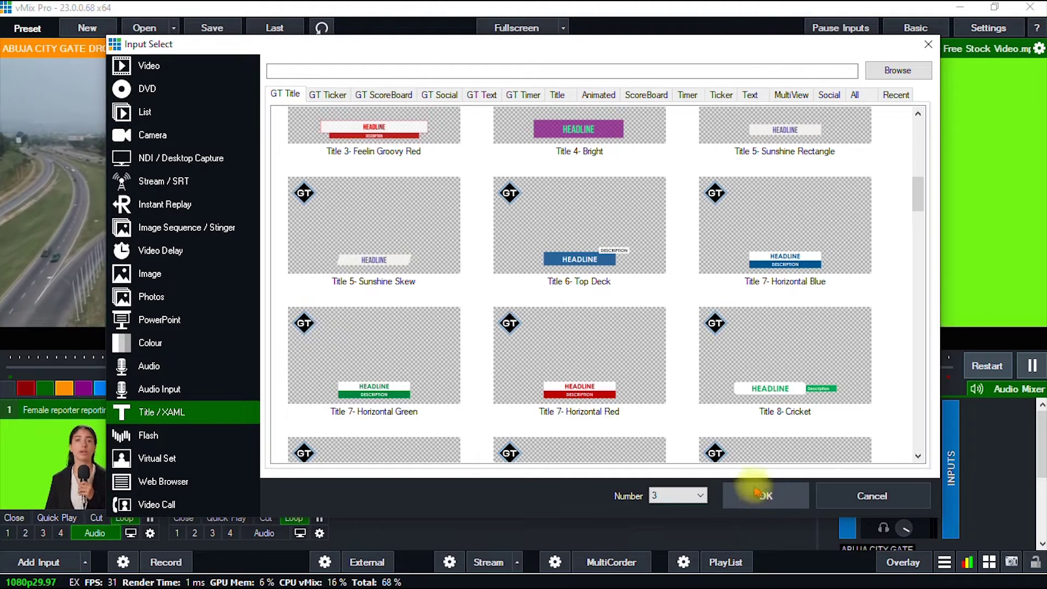
Add Horizontal Green as input 3, put it in Preview, and reposition its Title Editor.
{"action": "left_click", "coordinate": [754, 497]}
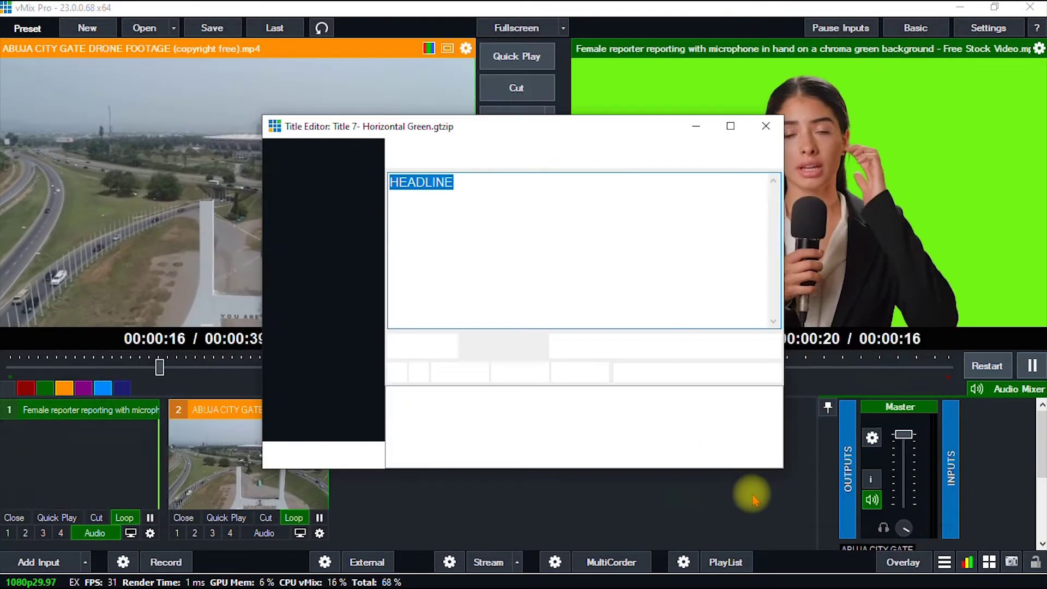
{"action": "left_click_drag", "start_coordinate": [507, 131], "coordinate": [754, 132]}
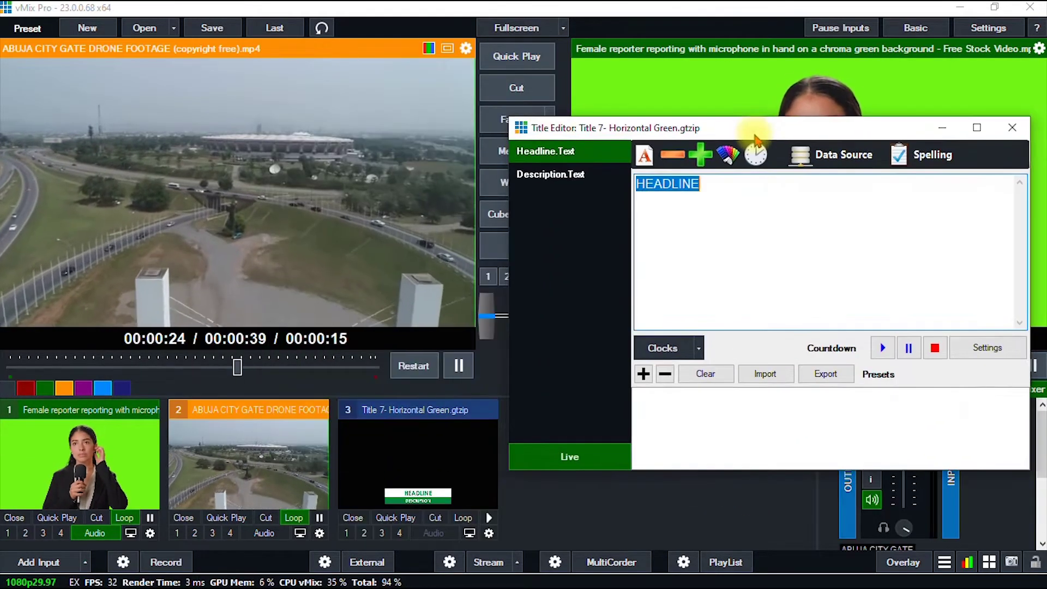
{"action": "left_click", "coordinate": [411, 483]}
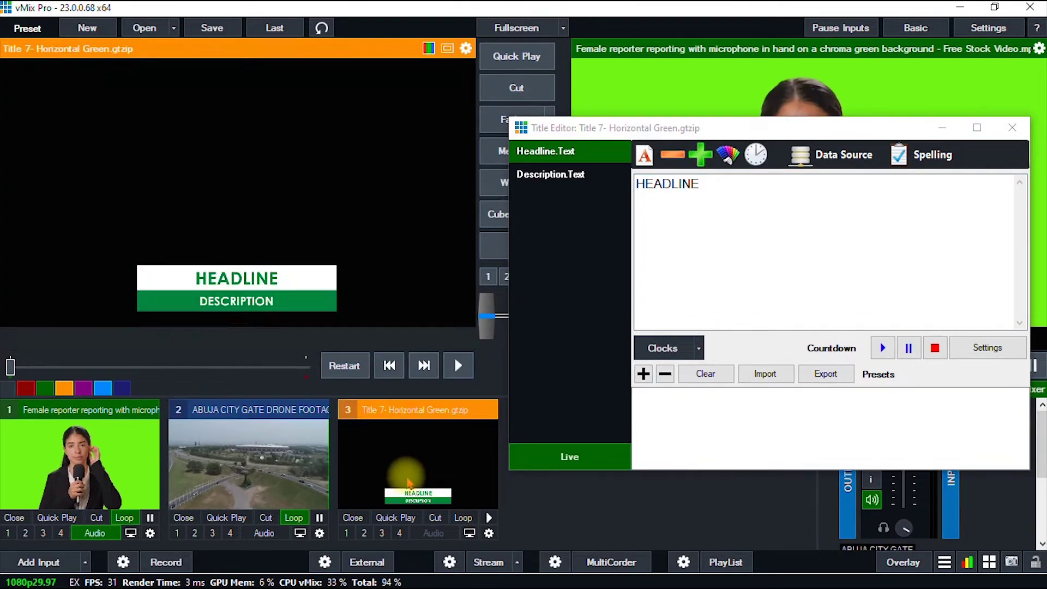
{"action": "left_click_drag", "start_coordinate": [697, 130], "coordinate": [663, 154]}
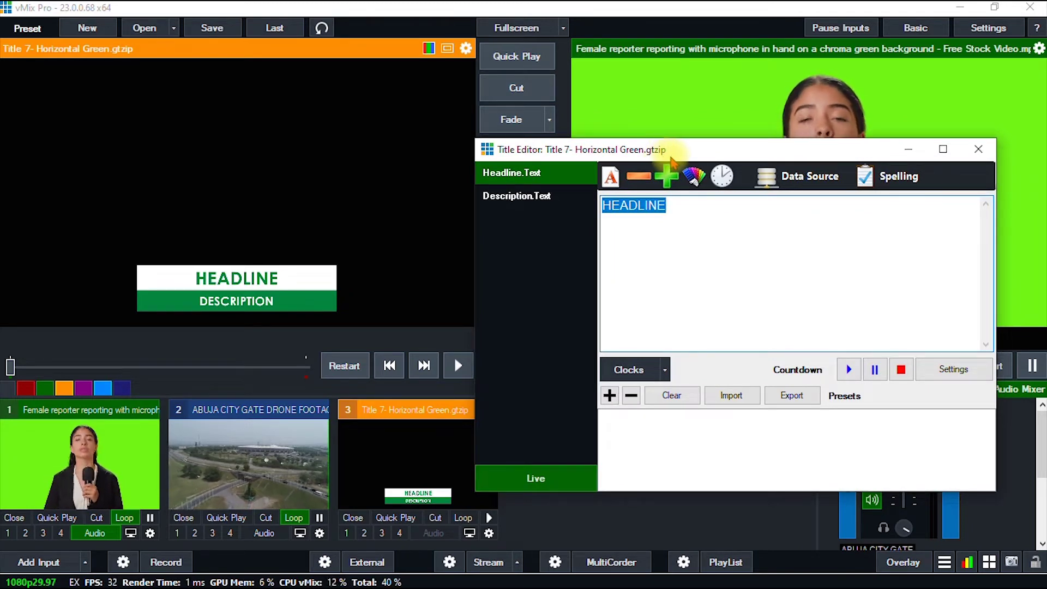
{"action": "left_click_drag", "start_coordinate": [689, 146], "coordinate": [712, 130]}
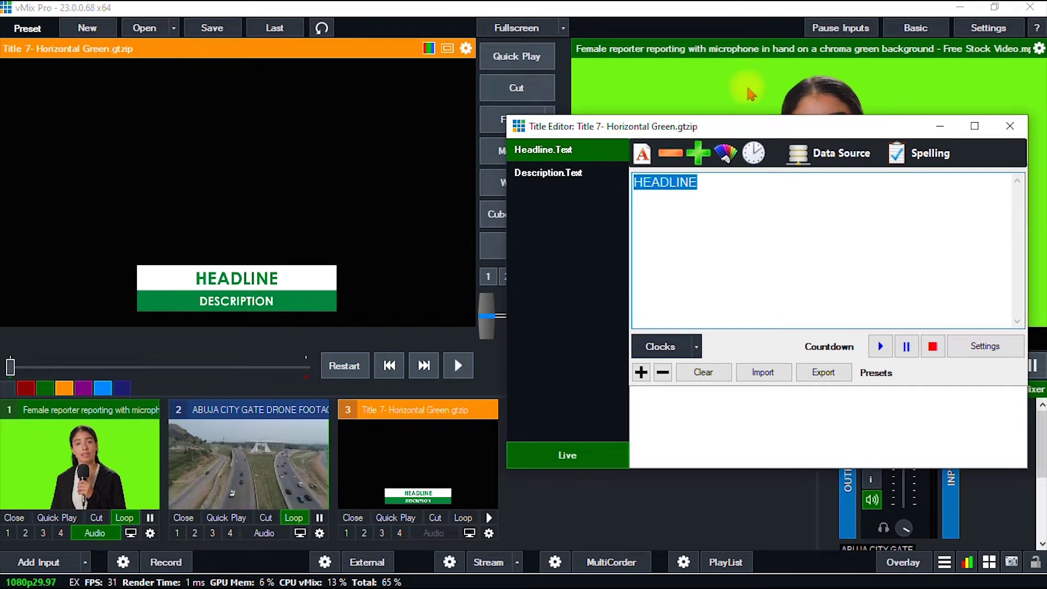
{"action": "left_click_drag", "start_coordinate": [736, 130], "coordinate": [772, 169]}
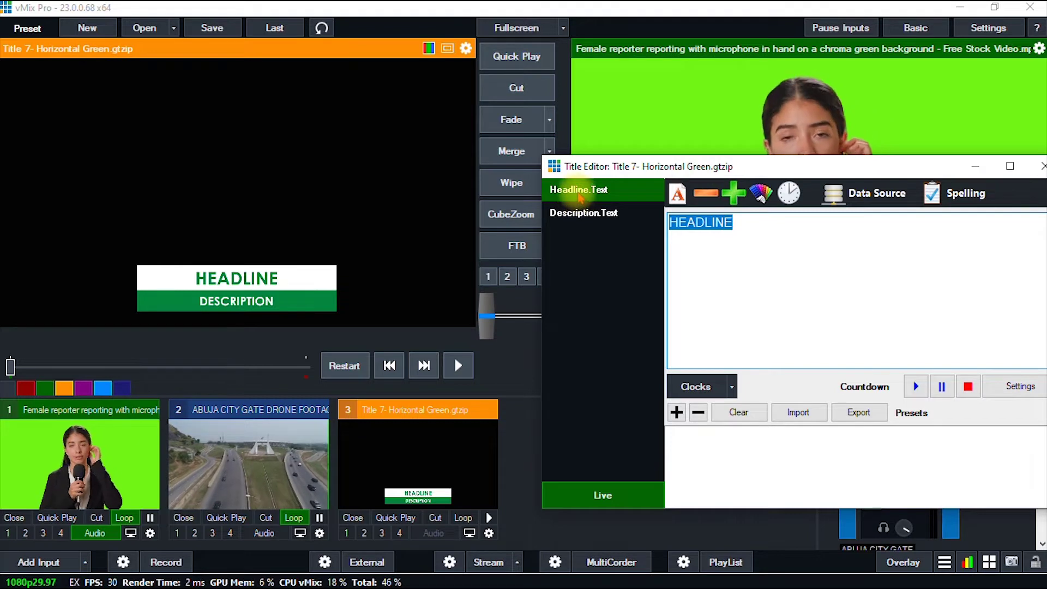
Select the Headline.Text field and highlight the HEADLINE placeholder for replacing.
{"action": "left_click", "coordinate": [581, 213]}
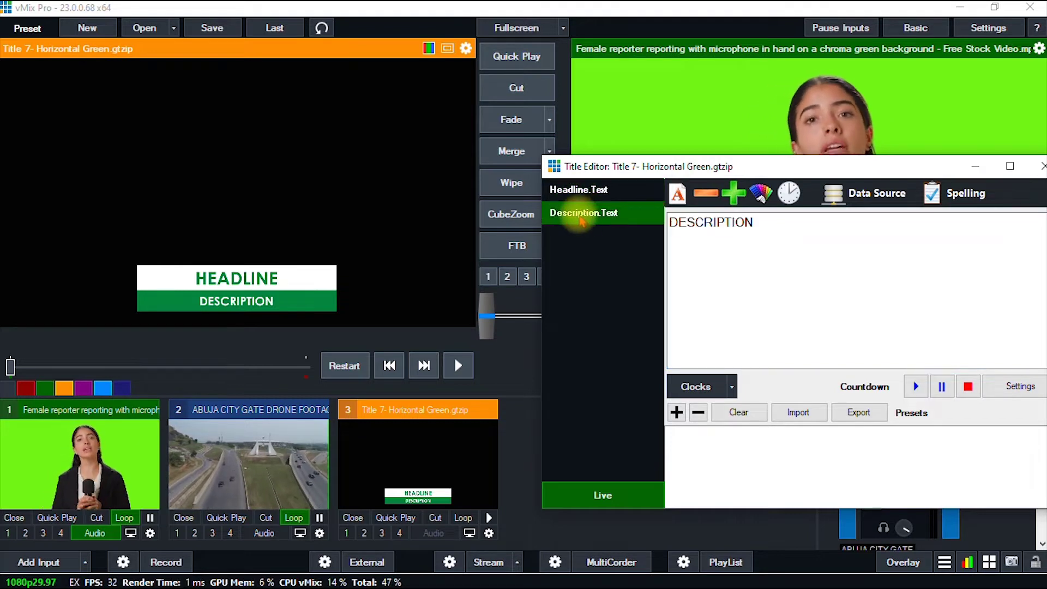
{"action": "left_click", "coordinate": [581, 189]}
{"action": "left_click_drag", "start_coordinate": [748, 227], "coordinate": [643, 227]}
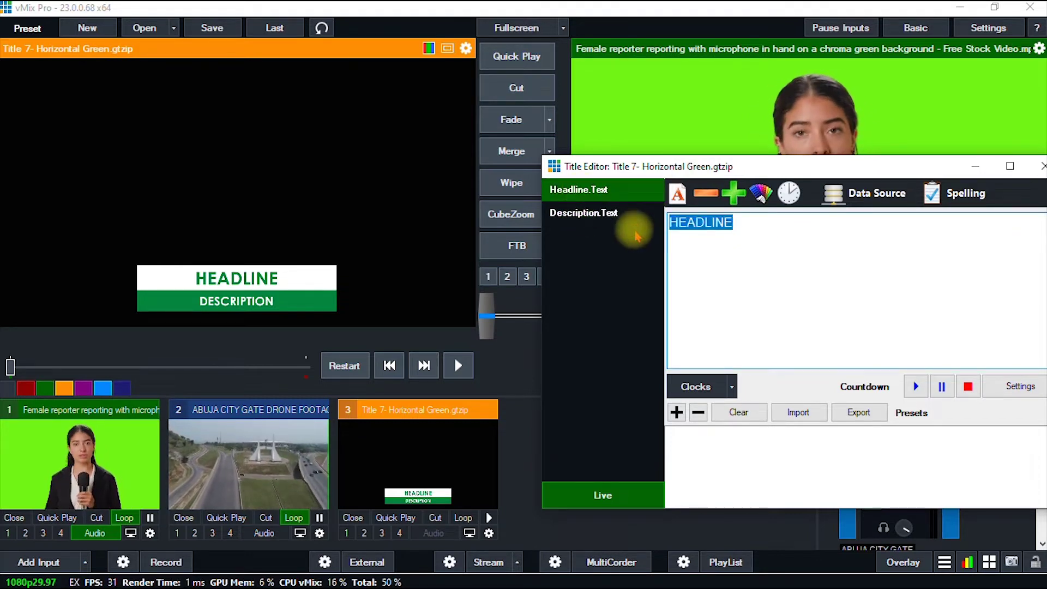
{"action": "left_click_drag", "start_coordinate": [888, 168], "coordinate": [809, 213]}
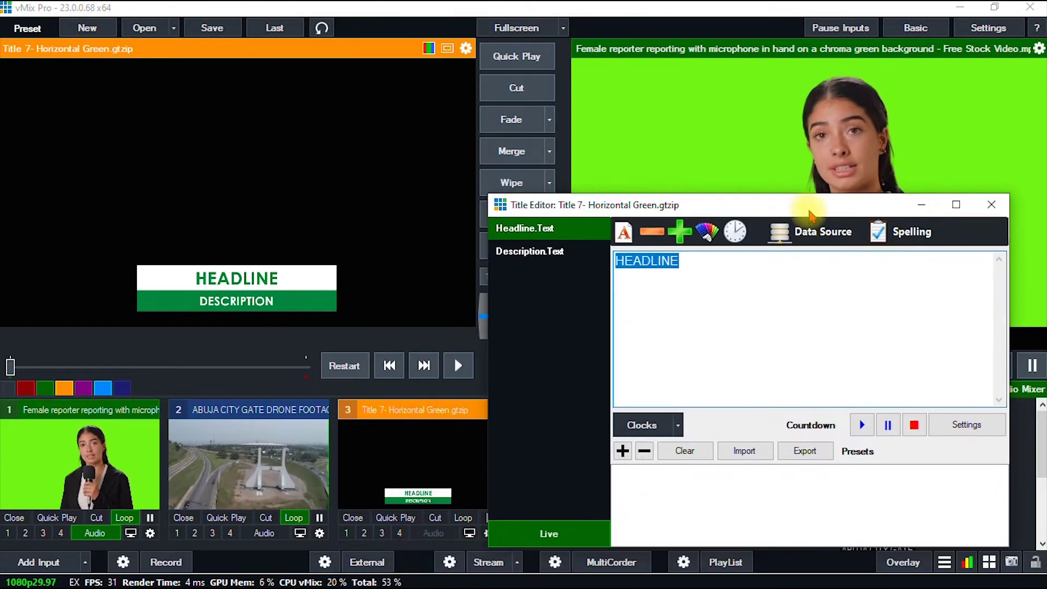
{"action": "left_click_drag", "start_coordinate": [720, 205], "coordinate": [774, 205]}
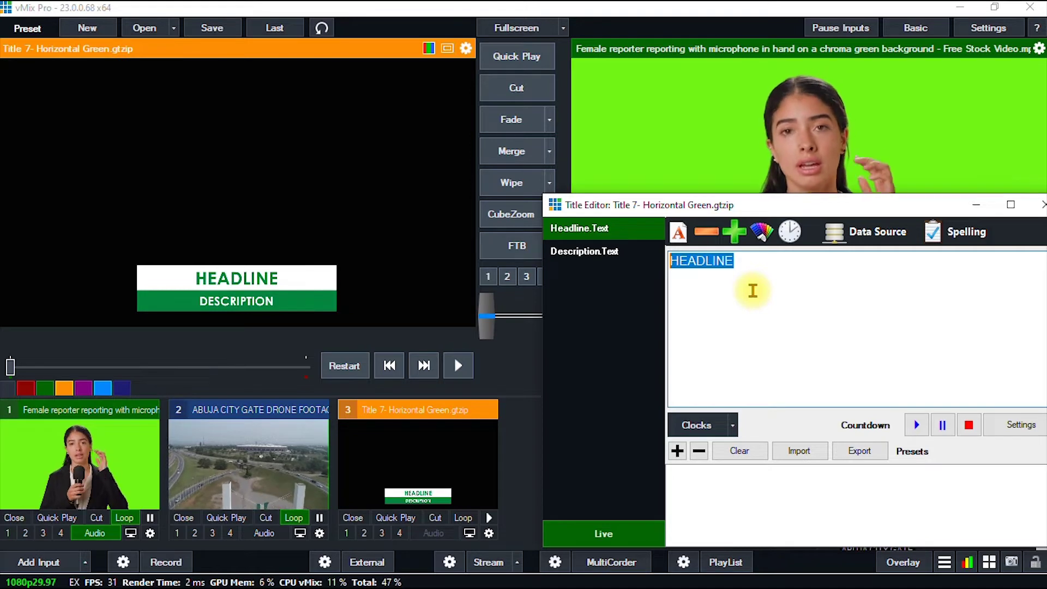
Replace the HEADLINE placeholder with the reporter's full name.
{"action": "type", "text": "m"}
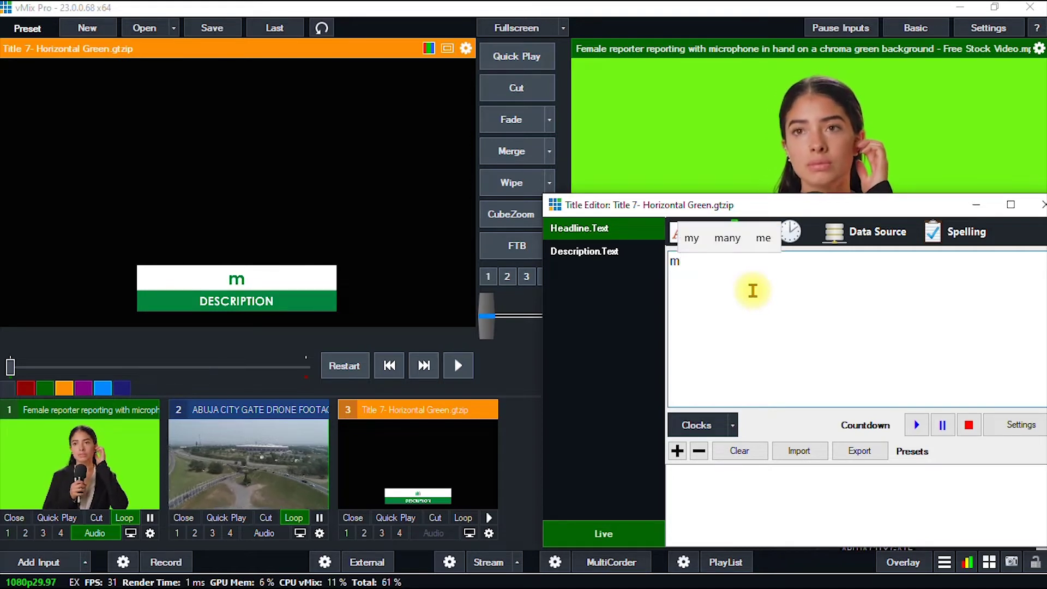
{"action": "key", "text": "BackSpace"}
{"action": "type", "text": "Mc"}
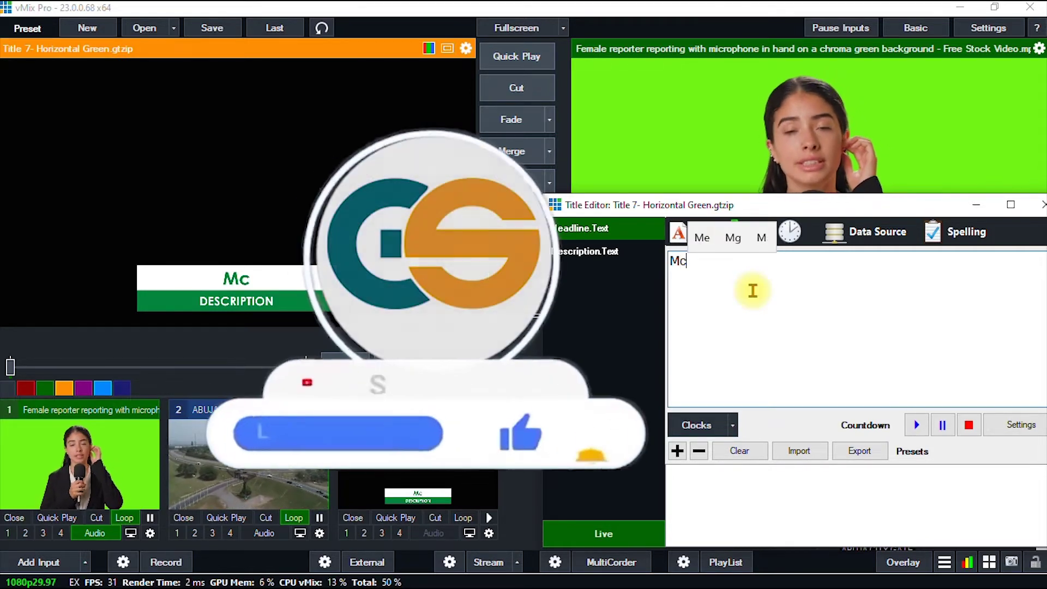
{"action": "type", "text": "Mi"}
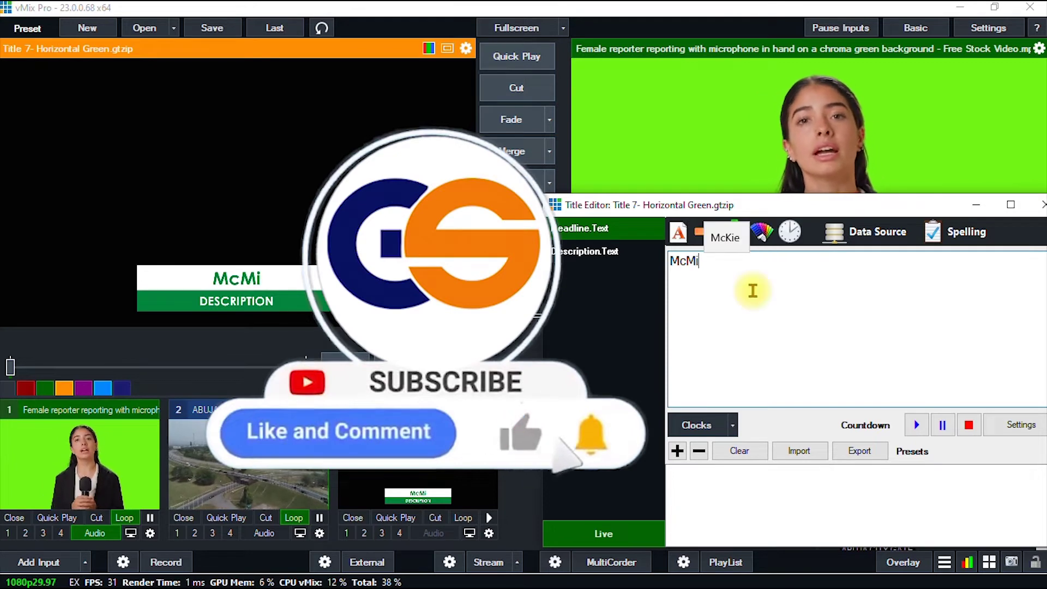
{"action": "type", "text": "lian "}
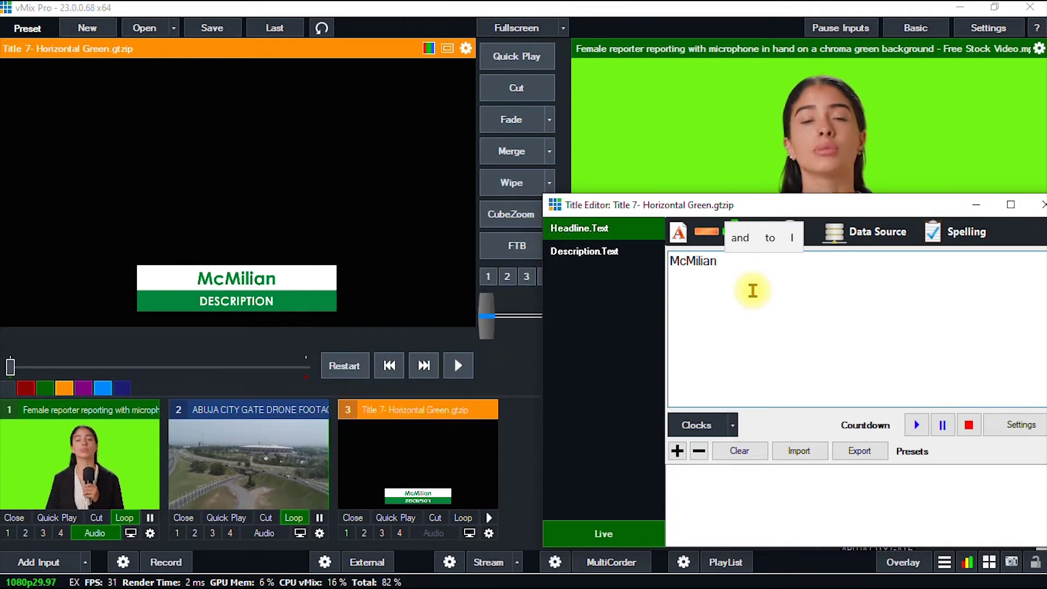
{"action": "type", "text": "C"}
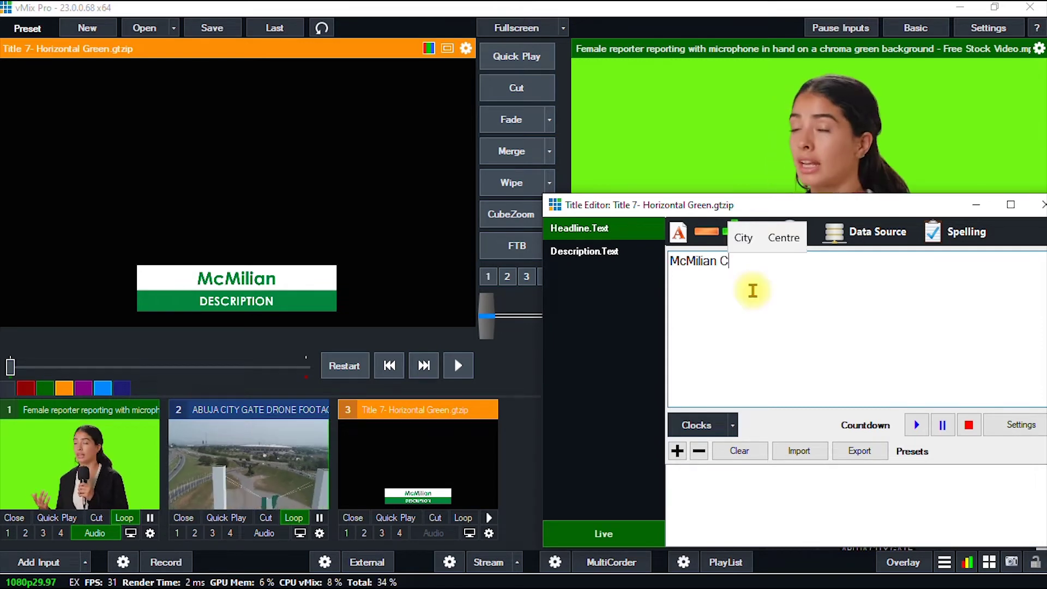
{"action": "type", "text": "reami"}
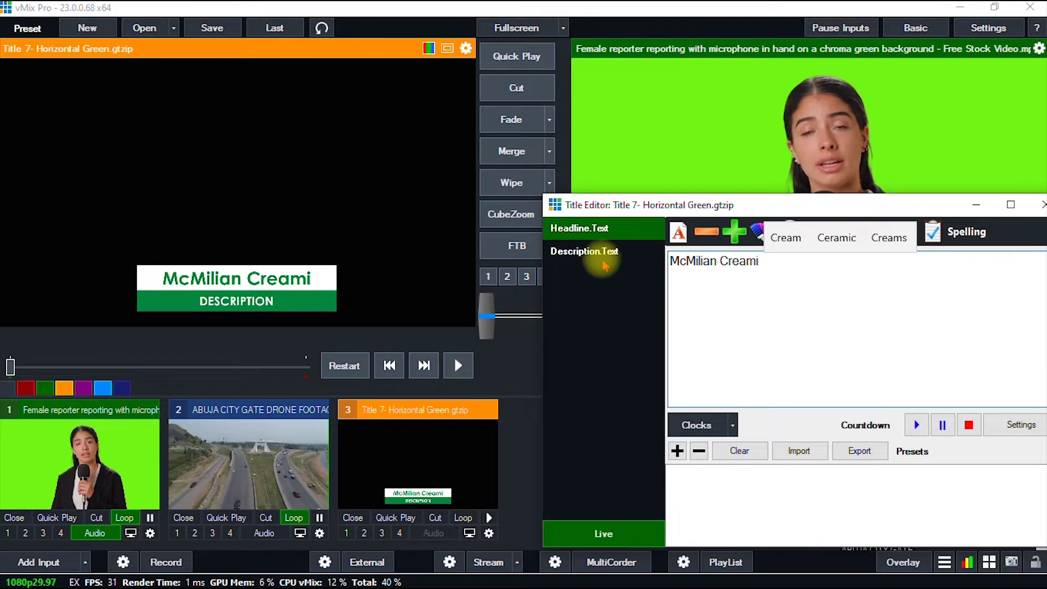
{"action": "left_click", "coordinate": [600, 250]}
Replace the DESCRIPTION placeholder with 'International Correspondent'.
{"action": "left_click", "coordinate": [592, 229]}
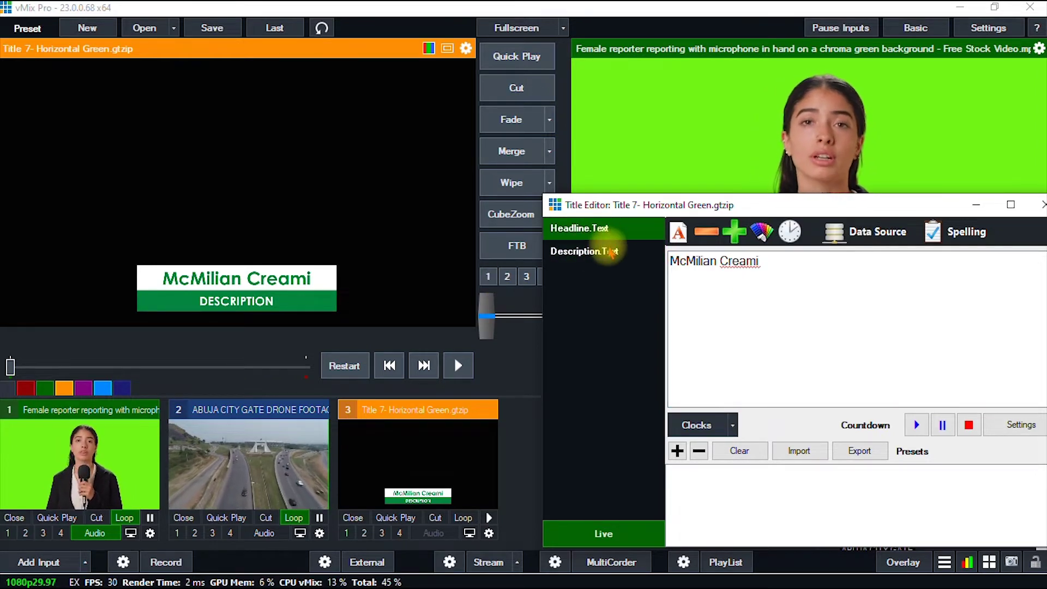
{"action": "left_click", "coordinate": [611, 252]}
{"action": "left_click_drag", "start_coordinate": [759, 262], "coordinate": [689, 262]}
{"action": "type", "text": "In"}
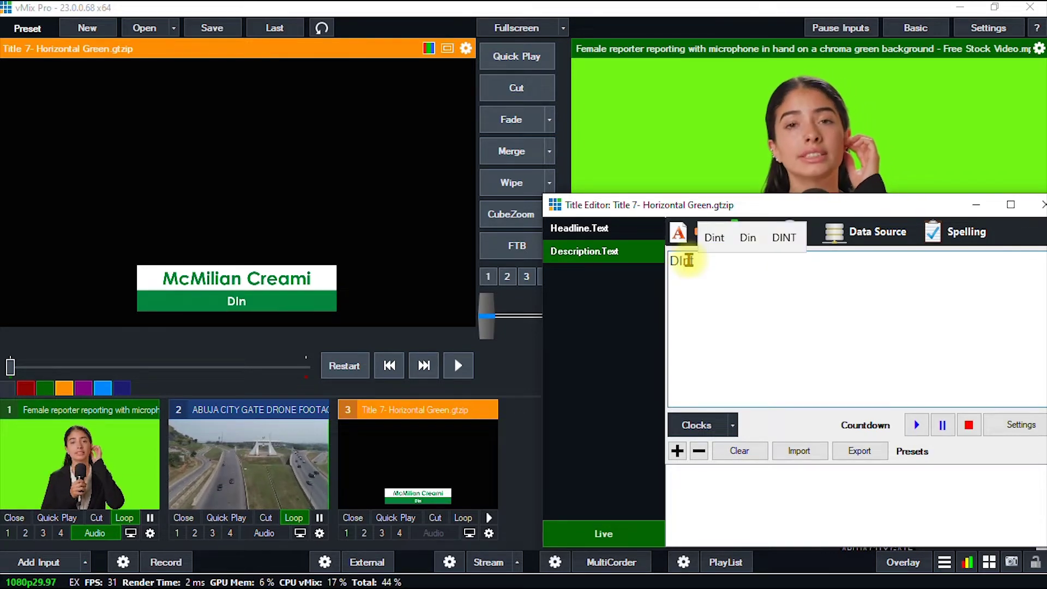
{"action": "type", "text": "t"}
{"action": "key", "text": "ctrl+a"}
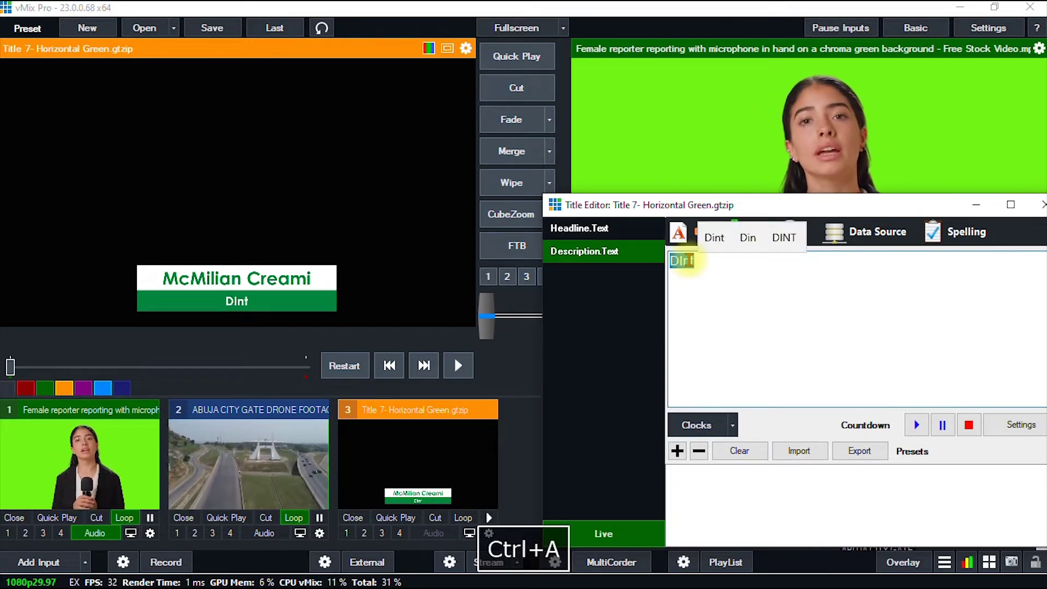
{"action": "type", "text": "Int"}
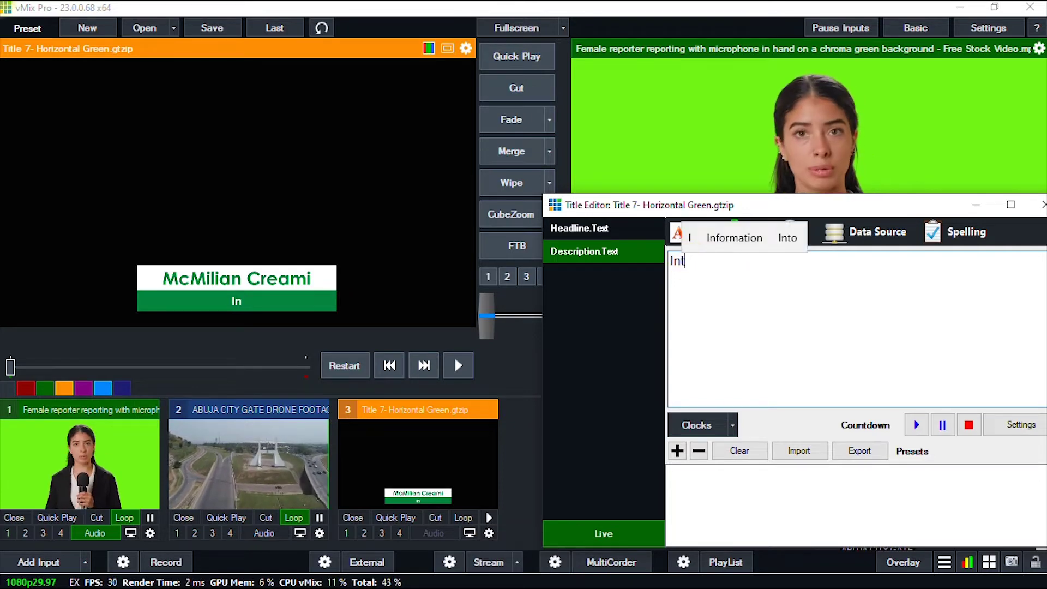
{"action": "type", "text": "ernational "}
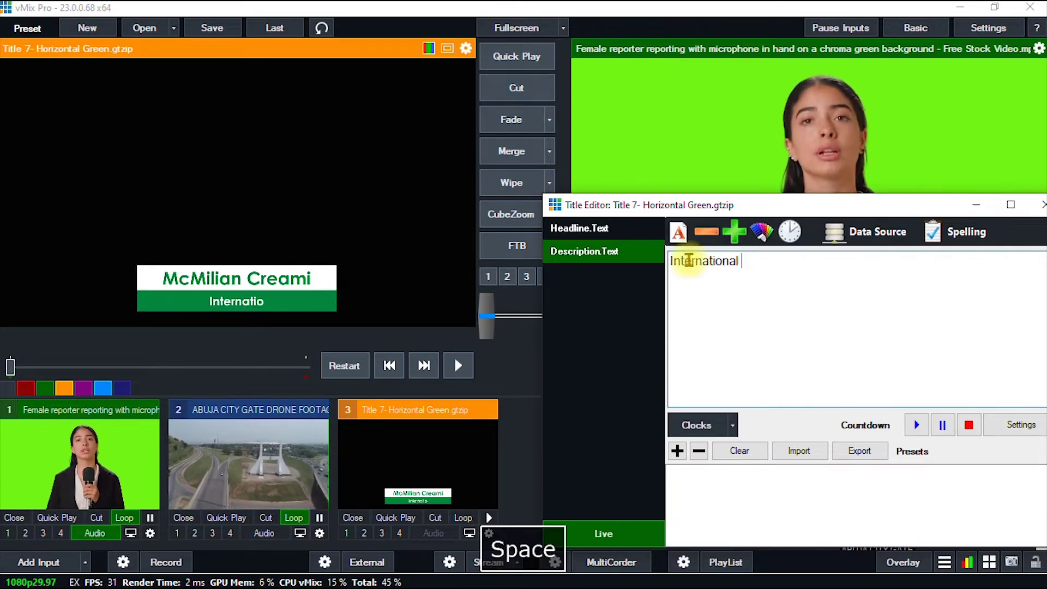
{"action": "type", "text": "Corr"}
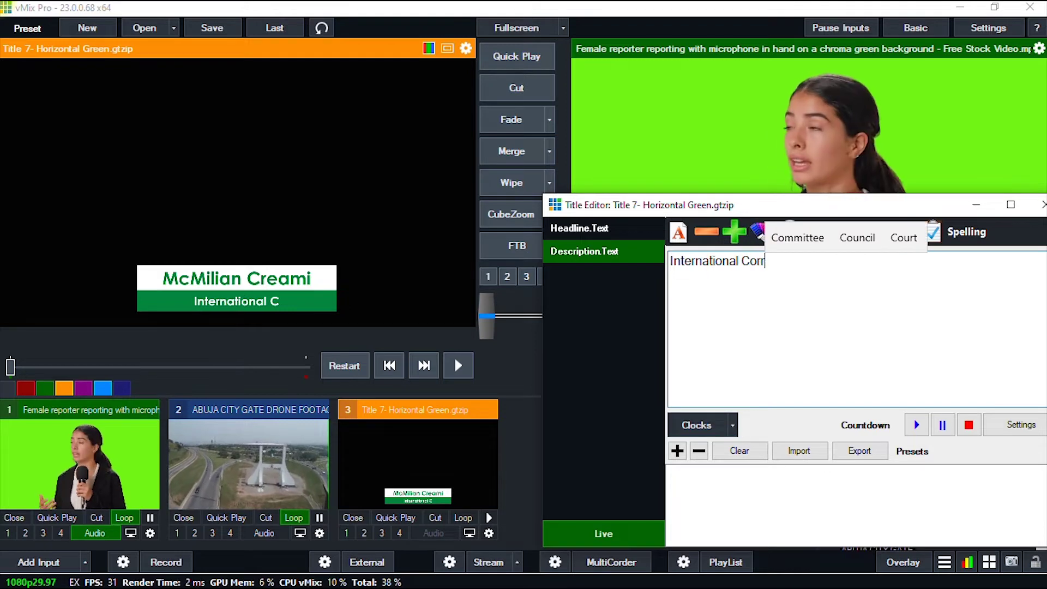
{"action": "type", "text": "espondent"}
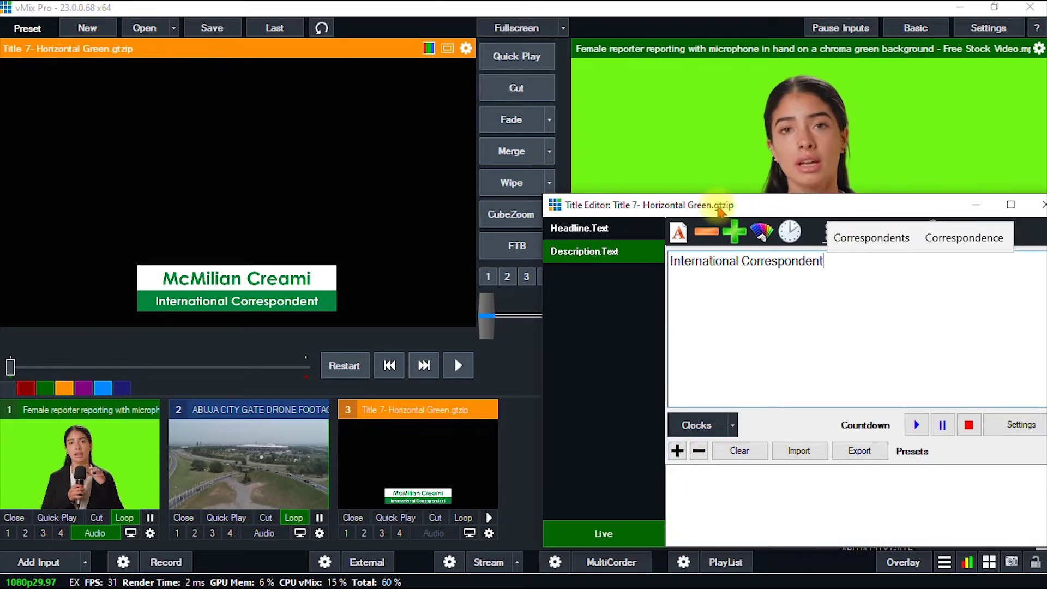
{"action": "left_click_drag", "start_coordinate": [710, 205], "coordinate": [533, 132]}
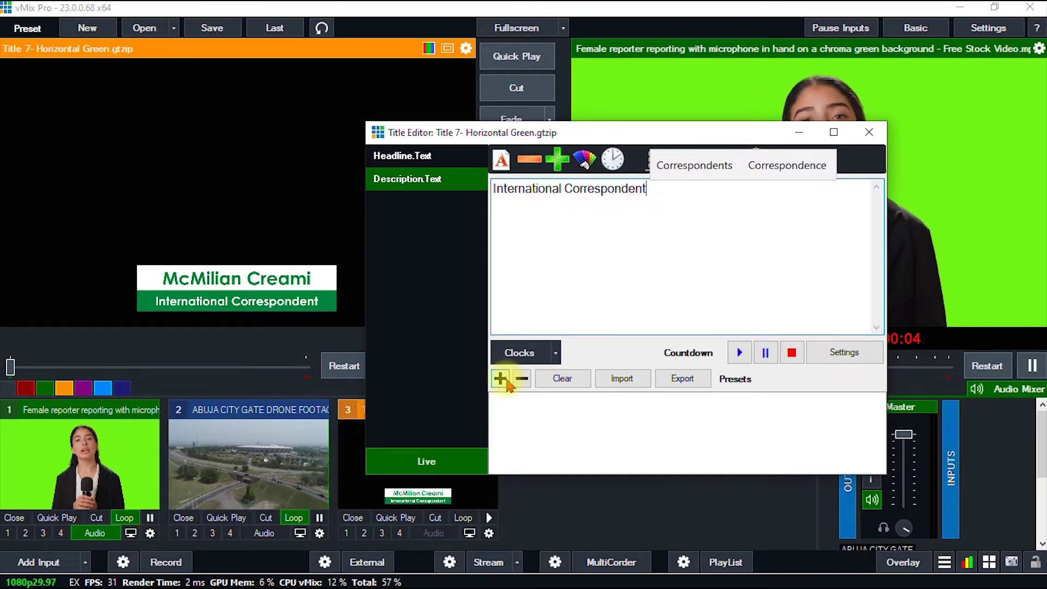
Save the name and International Correspondent text as a preset, then highlight the headline.
{"action": "left_click", "coordinate": [500, 378]}
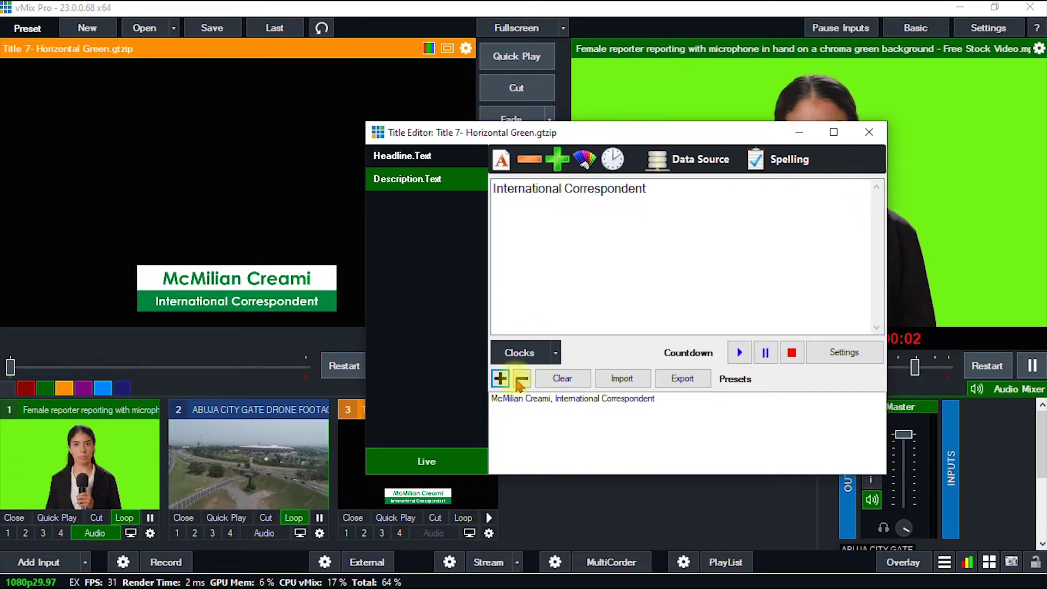
{"action": "left_click_drag", "start_coordinate": [580, 138], "coordinate": [602, 153]}
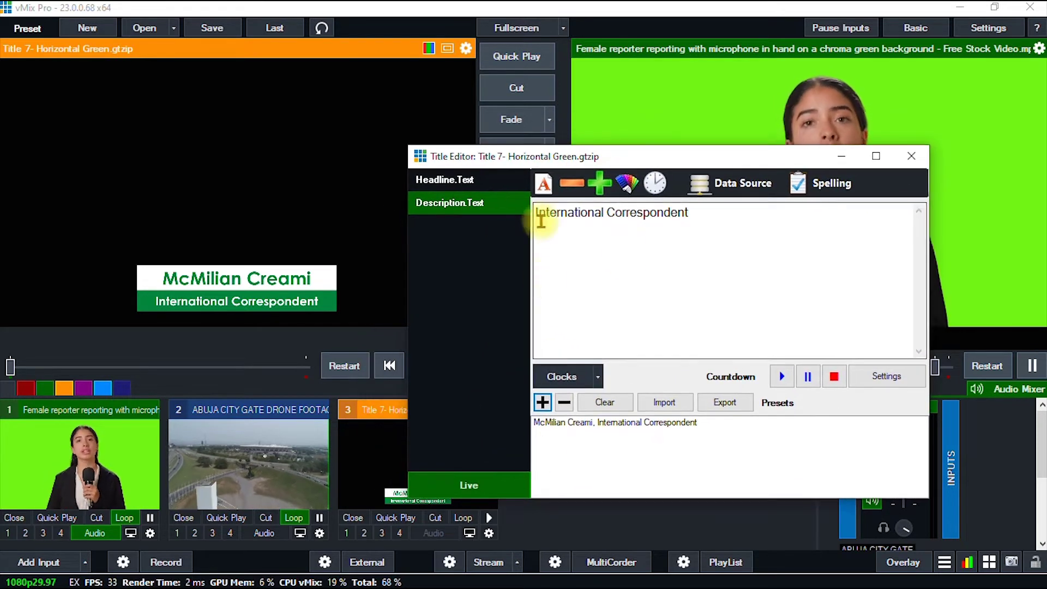
{"action": "left_click", "coordinate": [460, 182]}
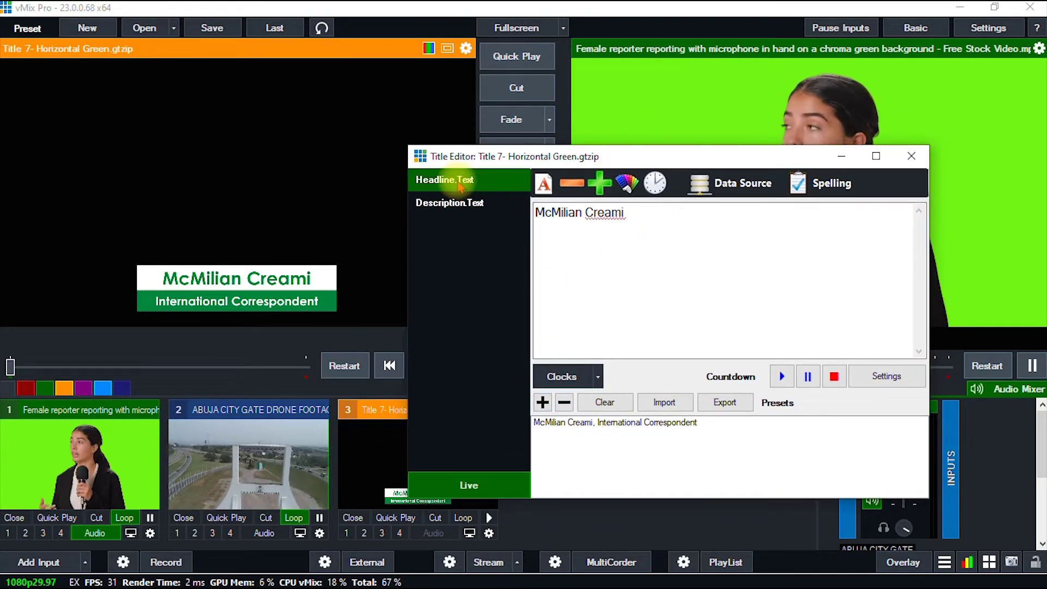
{"action": "left_click", "coordinate": [474, 202]}
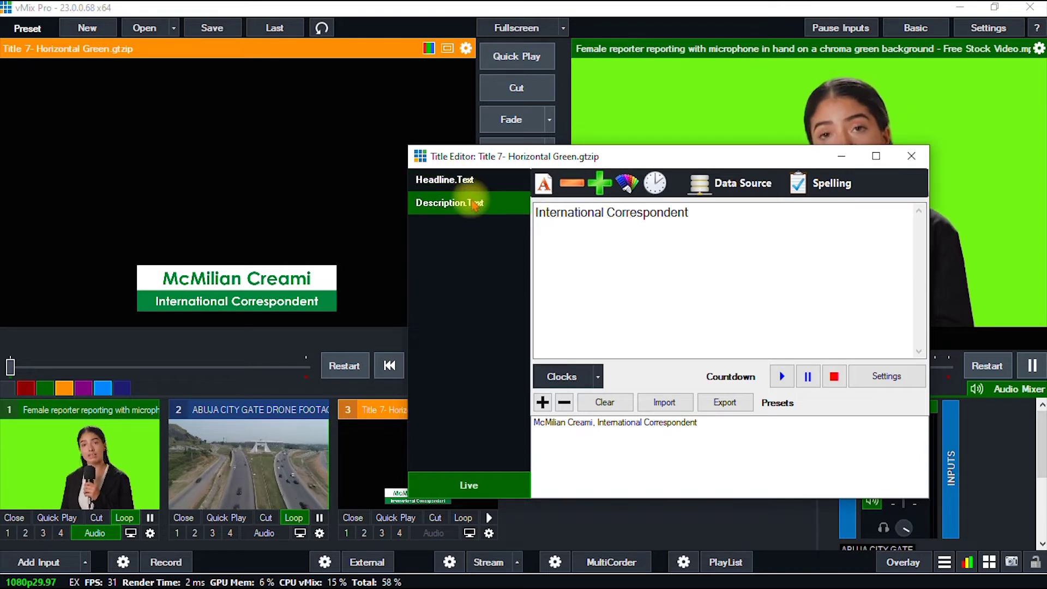
{"action": "left_click", "coordinate": [472, 182]}
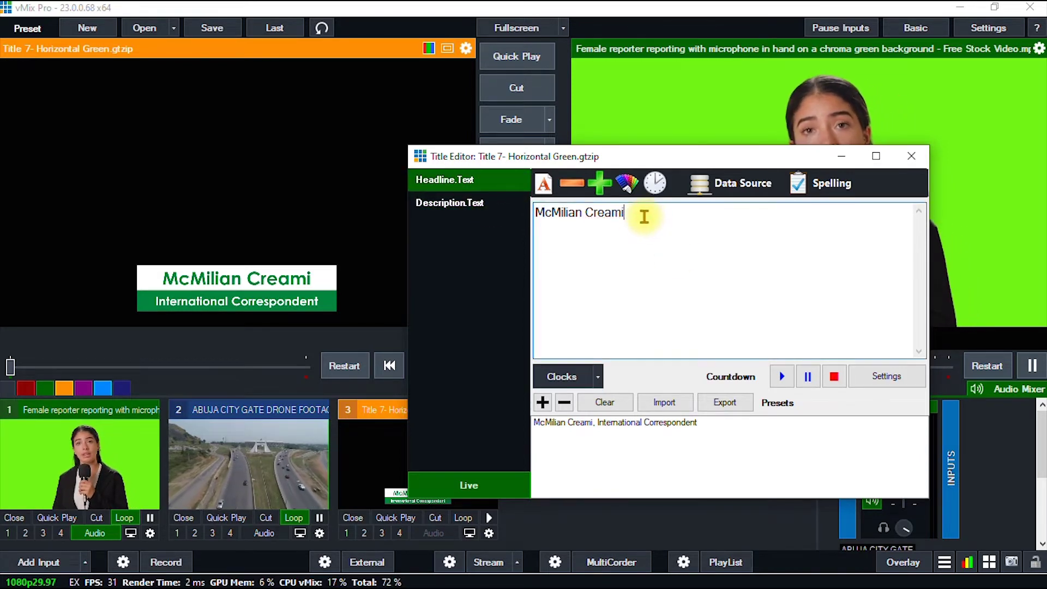
{"action": "left_click_drag", "start_coordinate": [643, 214], "coordinate": [537, 218]}
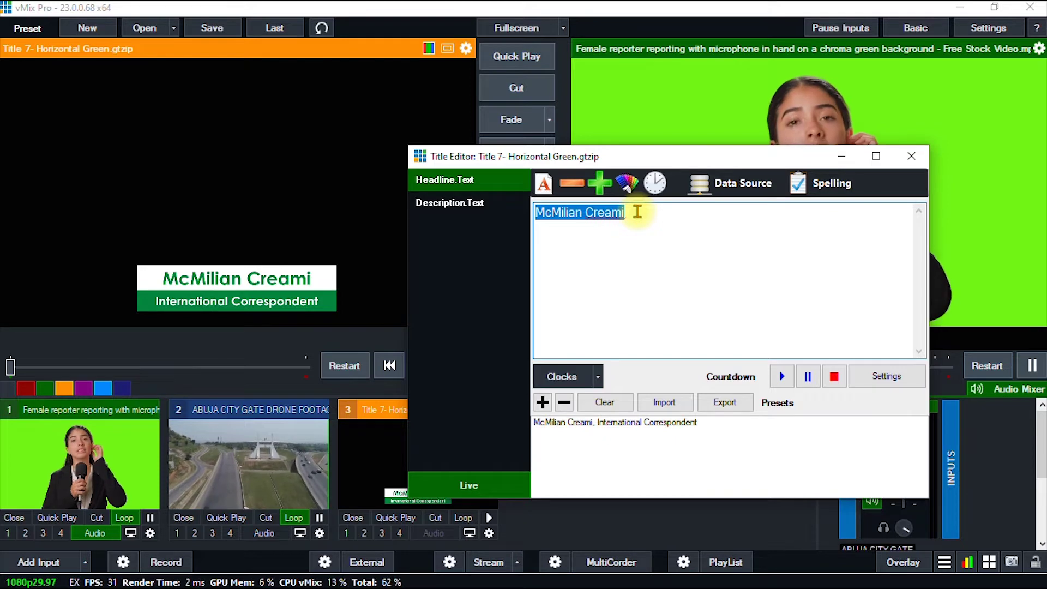
Replace the headline with a new presenter's full name.
{"action": "type", "text": "wii"}
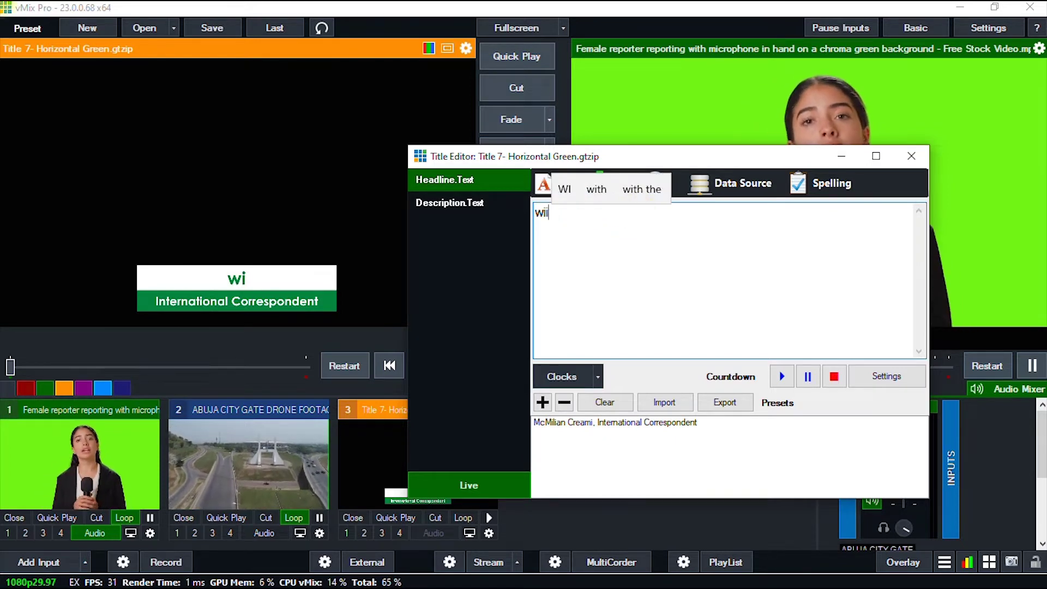
{"action": "key", "text": "BackSpace"}
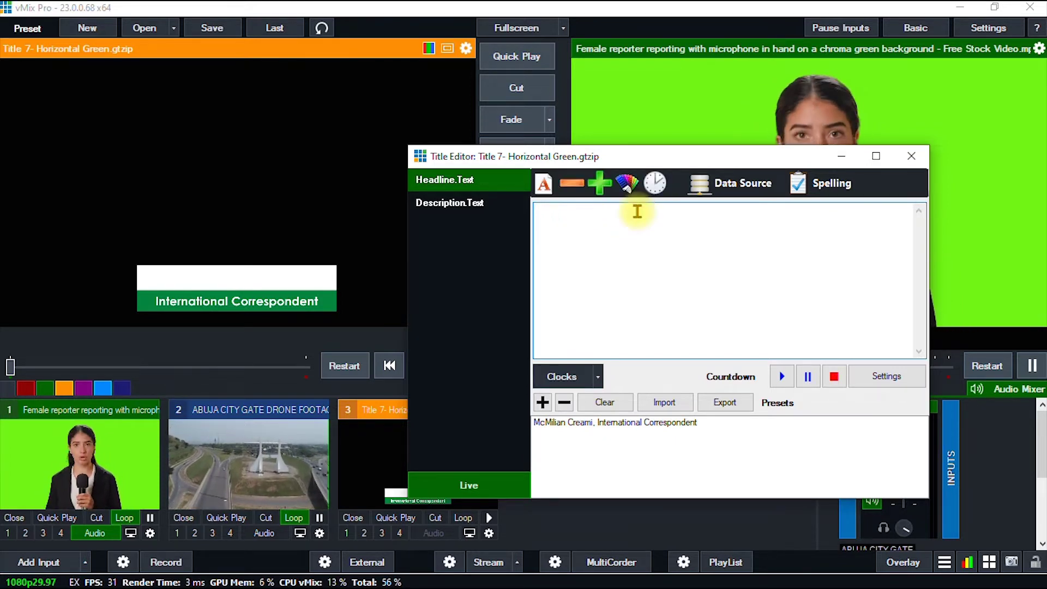
{"action": "type", "text": "Wu"}
{"action": "key", "text": "BackSpace"}
{"action": "type", "text": "il"}
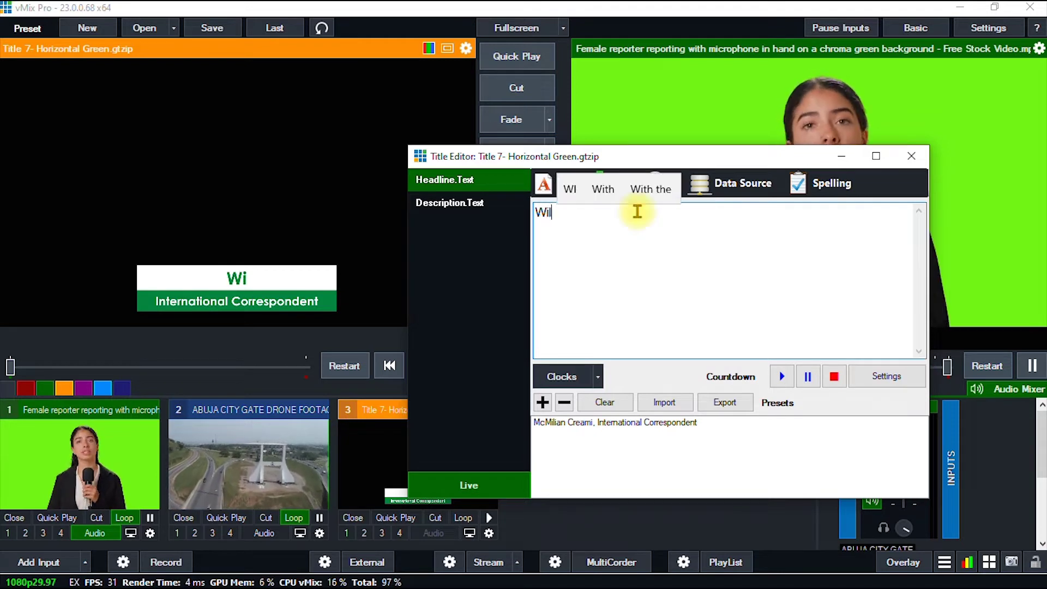
{"action": "type", "text": "liam "}
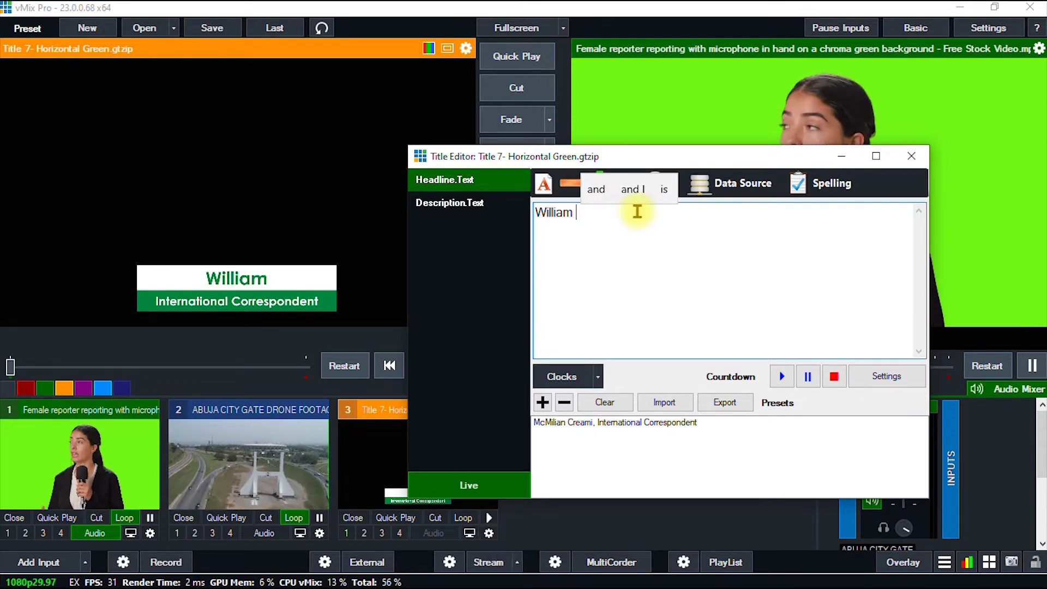
{"action": "type", "text": "Will"}
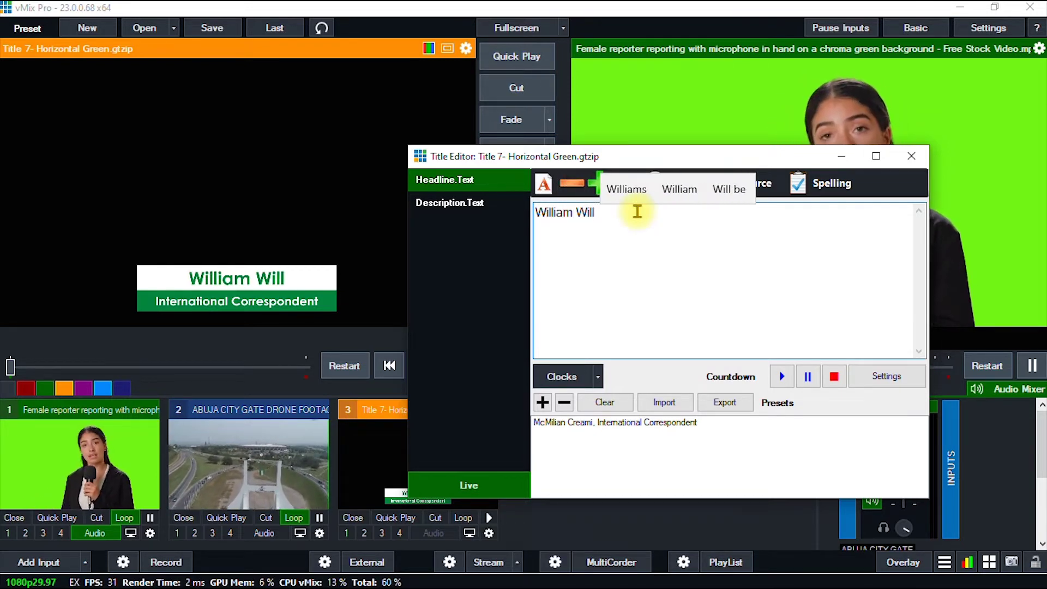
Change the description to 'Business Correspondent', correcting the spelling.
{"action": "left_click", "coordinate": [439, 202]}
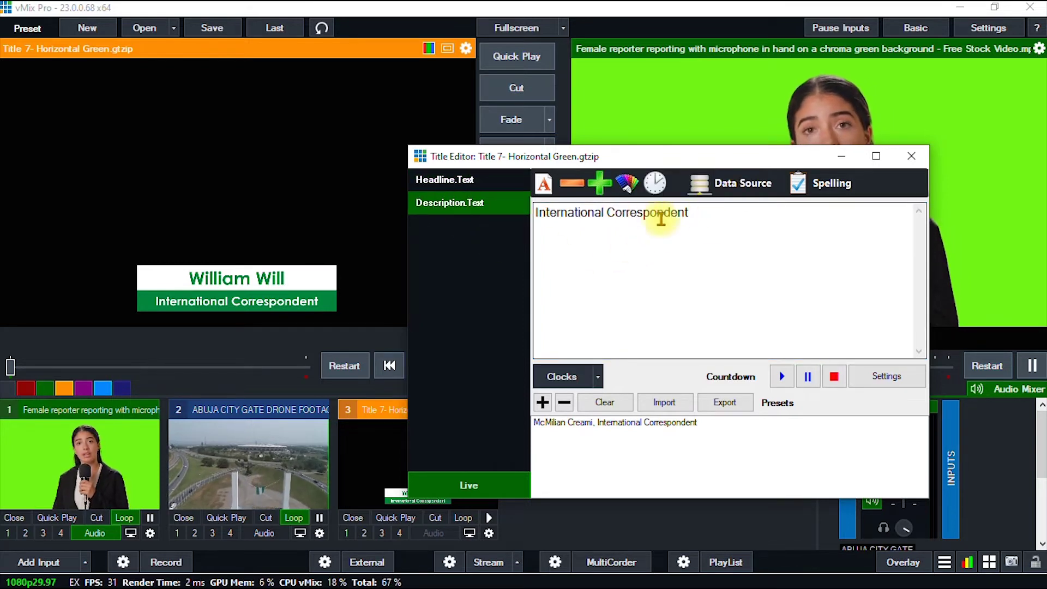
{"action": "left_click_drag", "start_coordinate": [690, 213], "coordinate": [526, 234]}
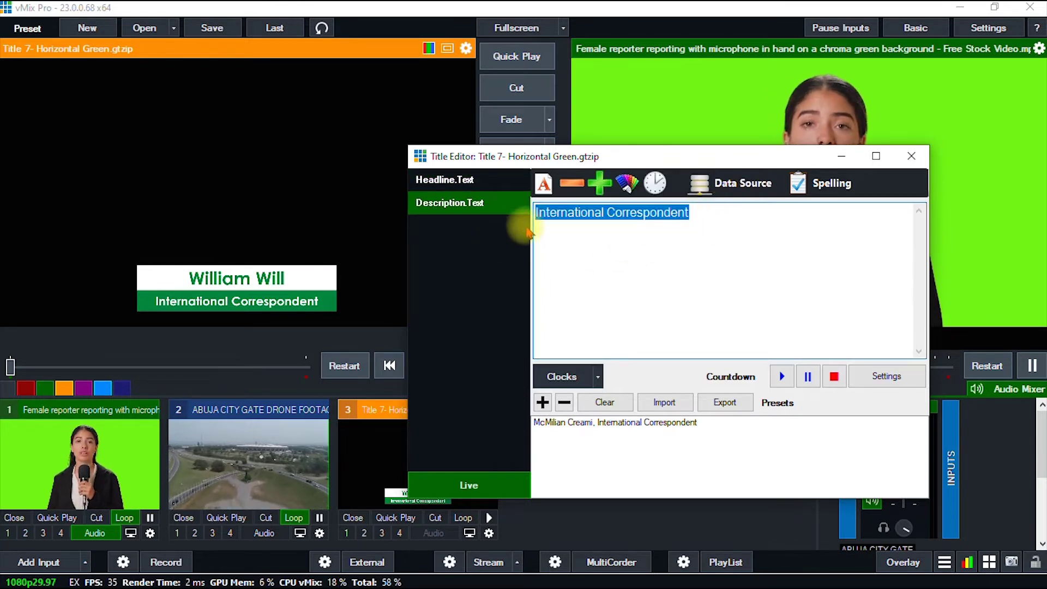
{"action": "type", "text": "Bu"}
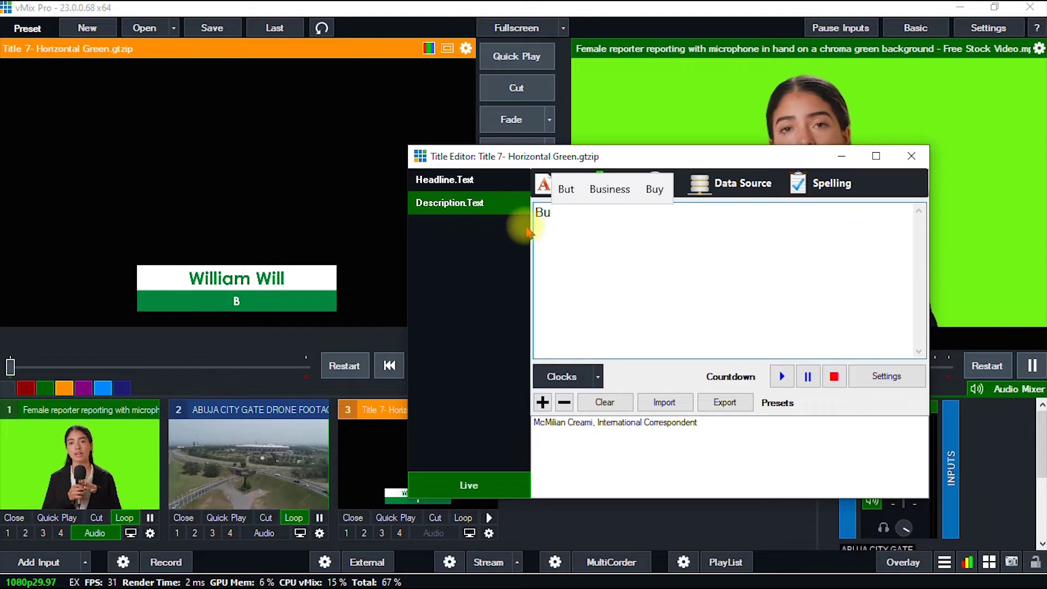
{"action": "type", "text": "siness Co"}
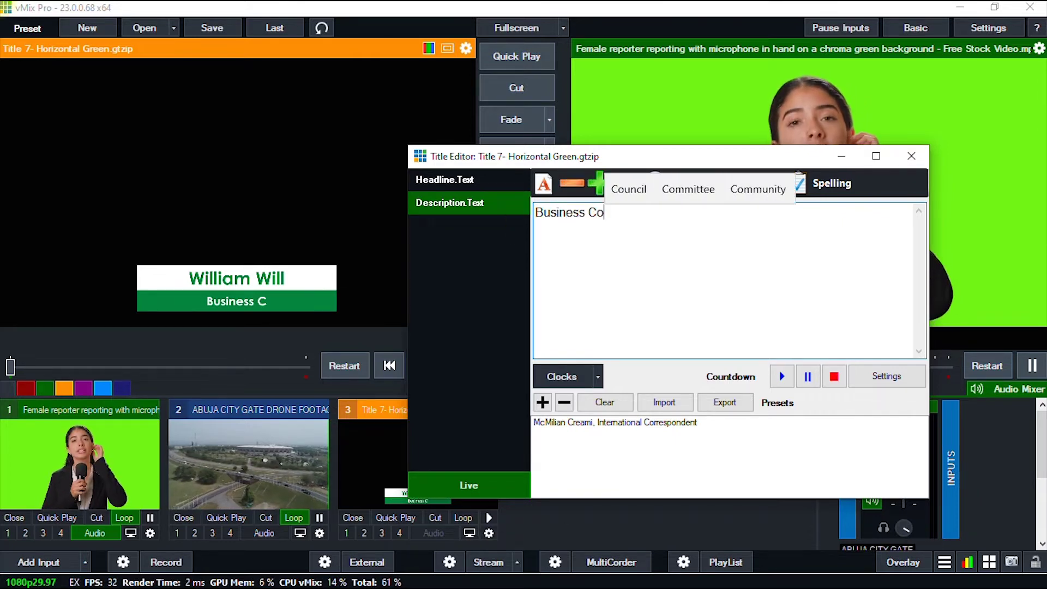
{"action": "type", "text": "rrespondent"}
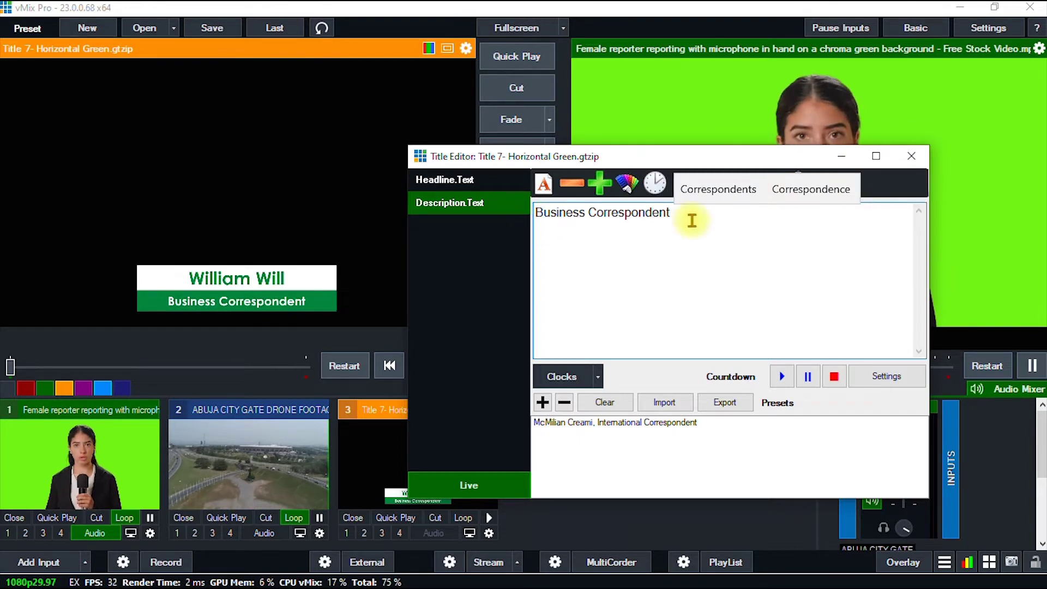
{"action": "left_click", "coordinate": [740, 202]}
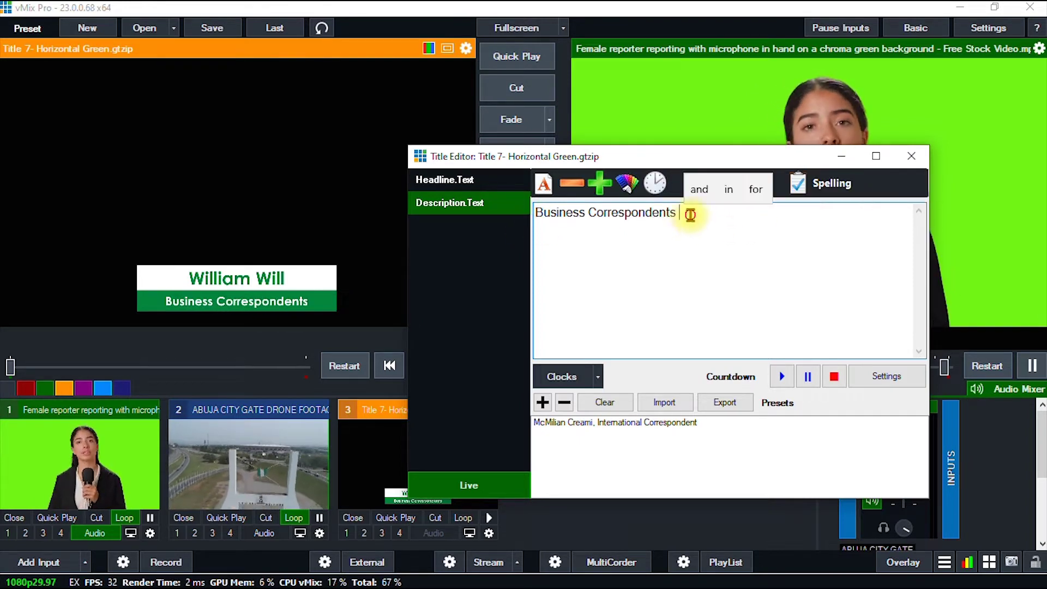
{"action": "key", "text": "BackSpace"}
{"action": "key", "text": "BackSpace"}
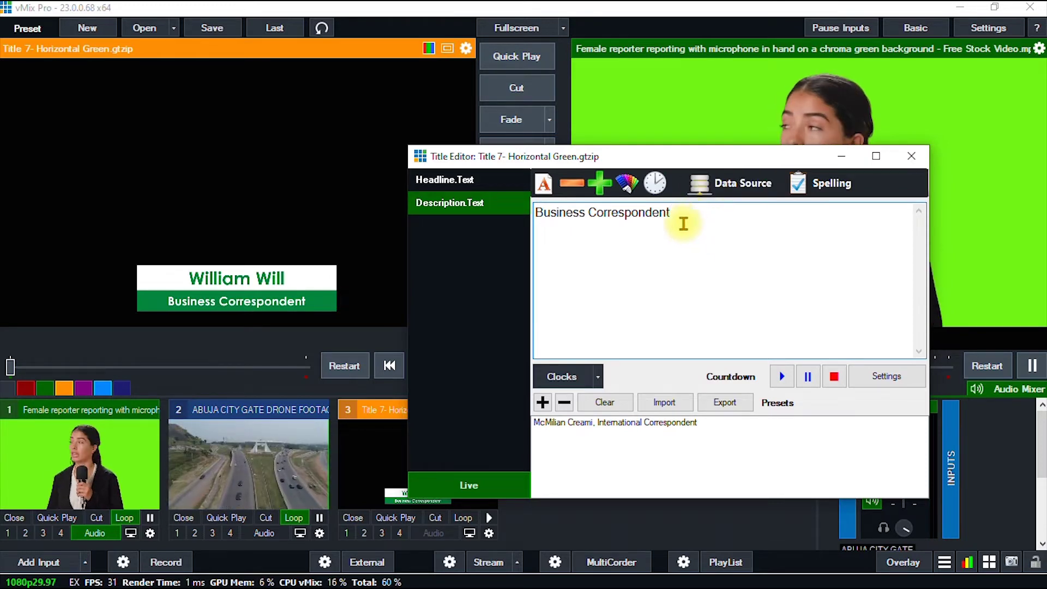
Save the Business Correspondent preset and switch between the two presets to compare them.
{"action": "left_click", "coordinate": [542, 403]}
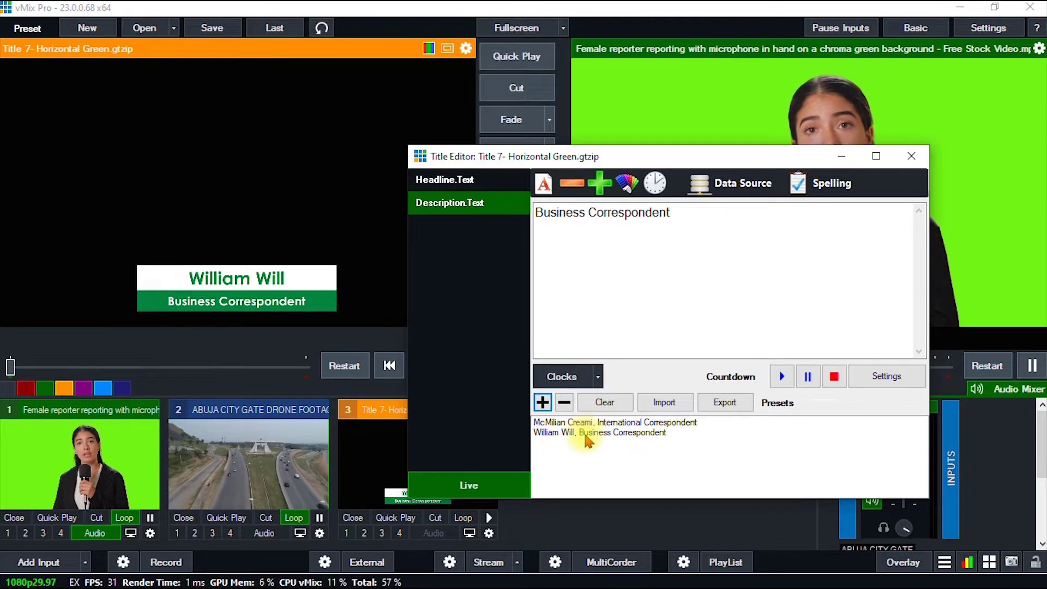
{"action": "left_click", "coordinate": [586, 433]}
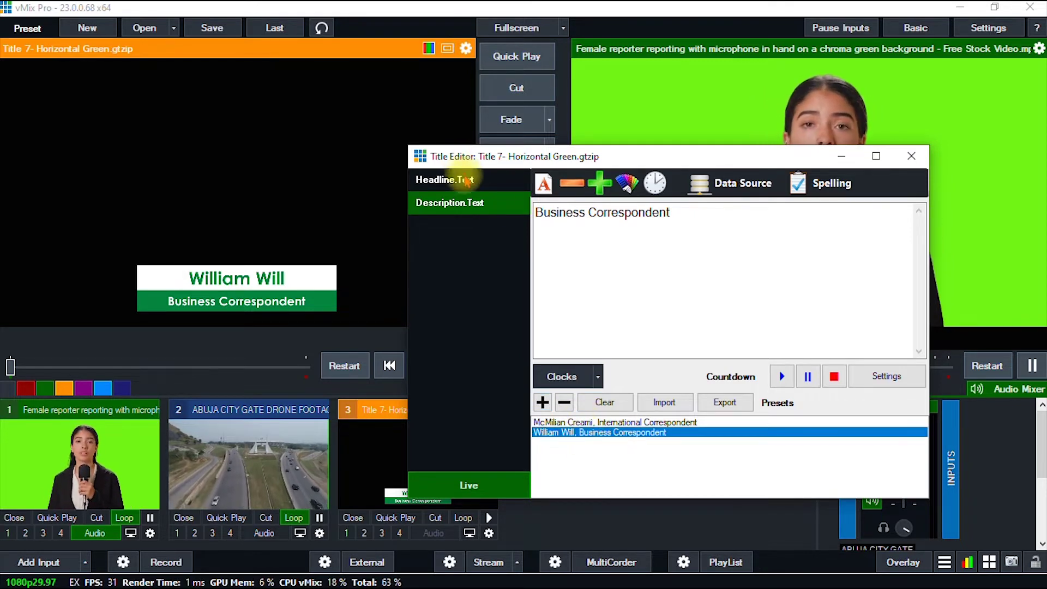
{"action": "left_click", "coordinate": [463, 179]}
{"action": "left_click", "coordinate": [626, 423]}
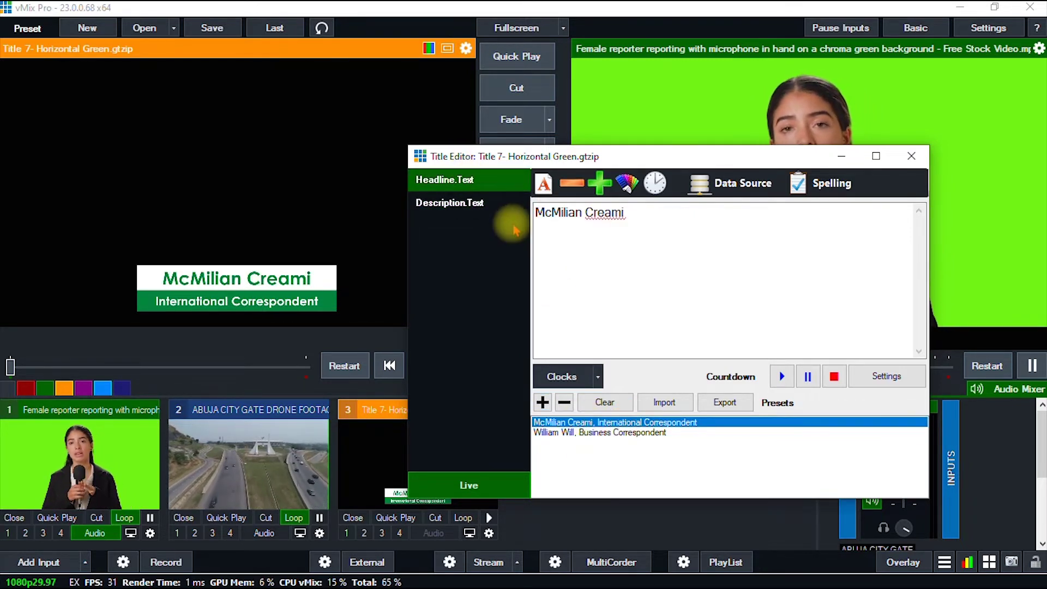
{"action": "left_click", "coordinate": [458, 203]}
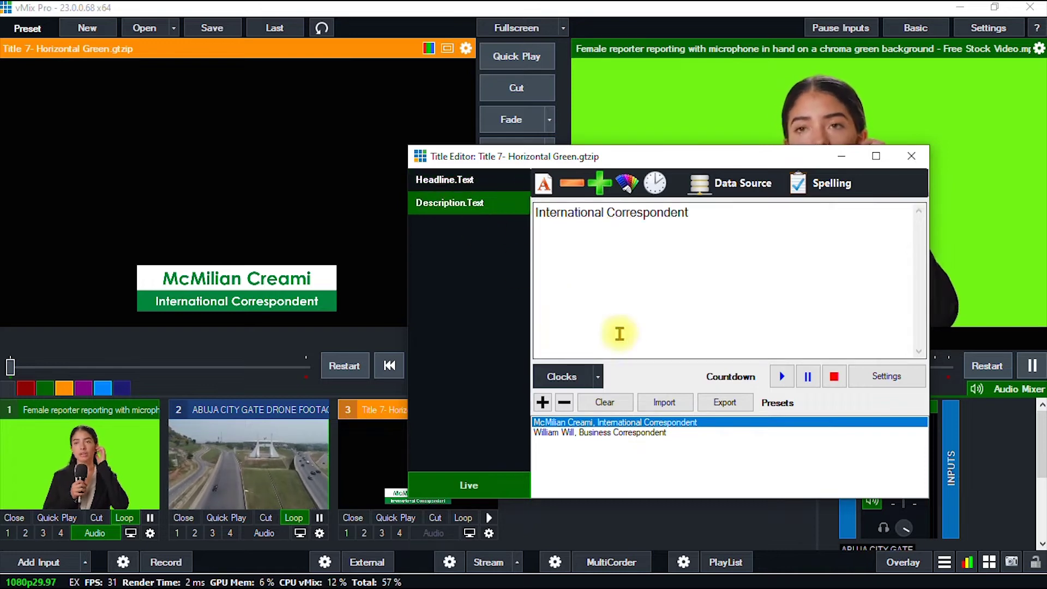
{"action": "left_click", "coordinate": [611, 434]}
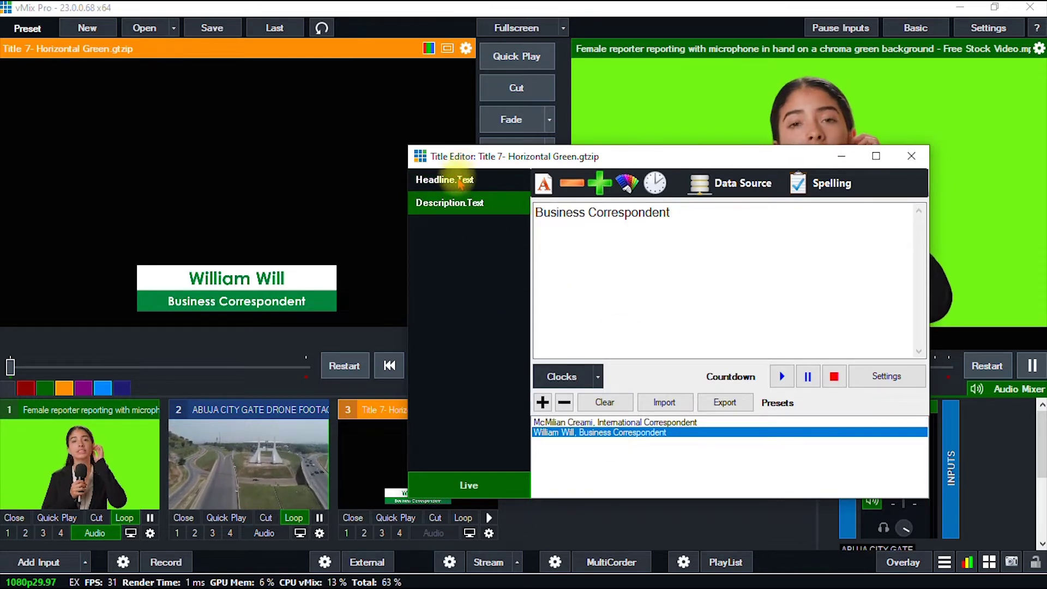
Check the name and description fields, then recall the International Correspondent preset.
{"action": "left_click", "coordinate": [460, 182]}
{"action": "left_click", "coordinate": [464, 203]}
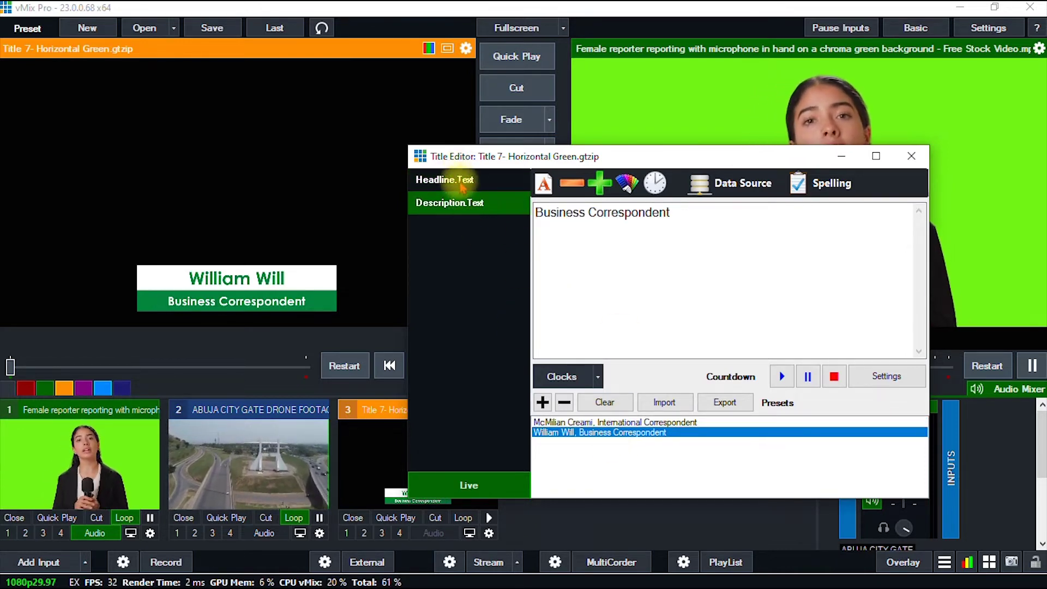
{"action": "left_click", "coordinate": [453, 180]}
{"action": "left_click", "coordinate": [448, 203]}
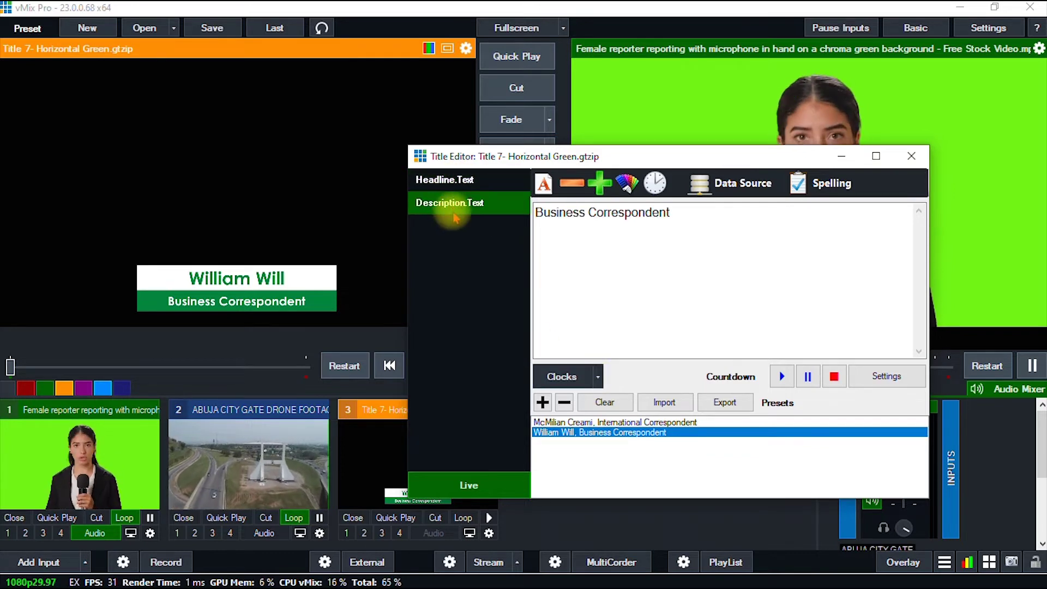
{"action": "left_click_drag", "start_coordinate": [560, 163], "coordinate": [616, 170]}
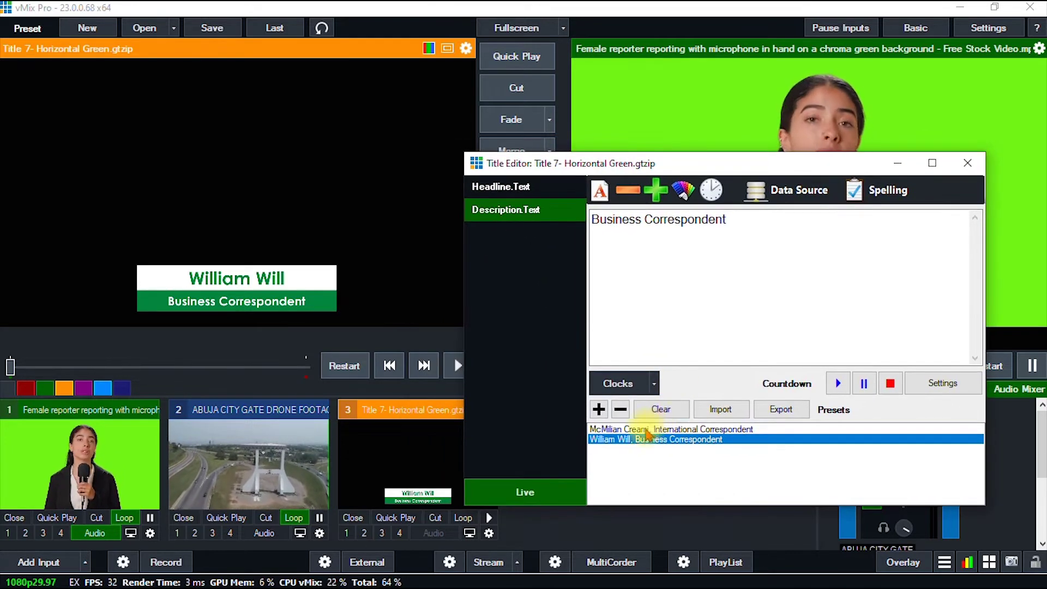
{"action": "left_click", "coordinate": [670, 429]}
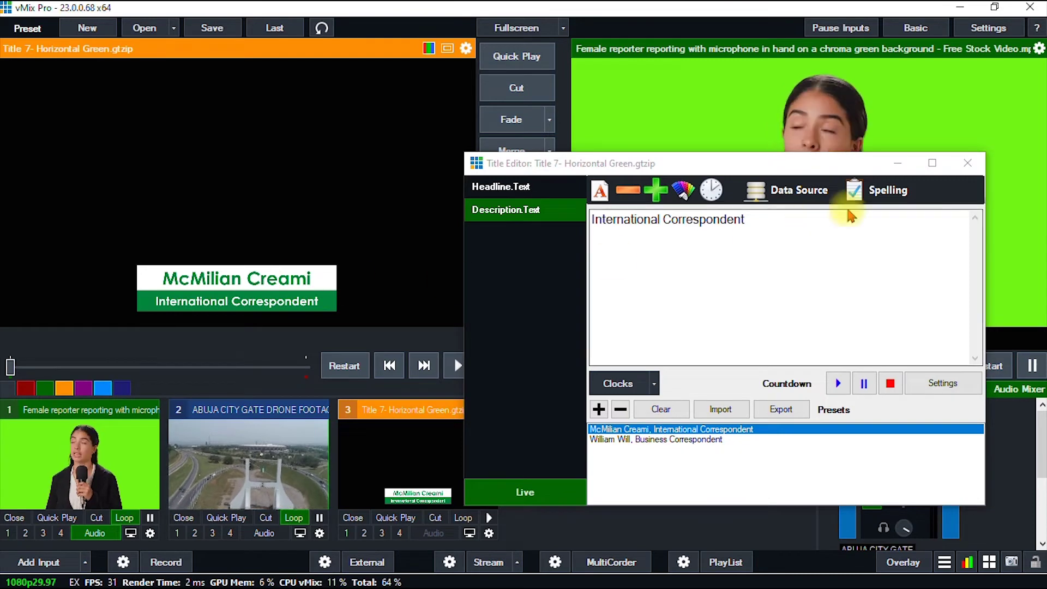
Close the Title Editor and overlay the green International Correspondent lower-third on the live reporter.
{"action": "left_click", "coordinate": [968, 163]}
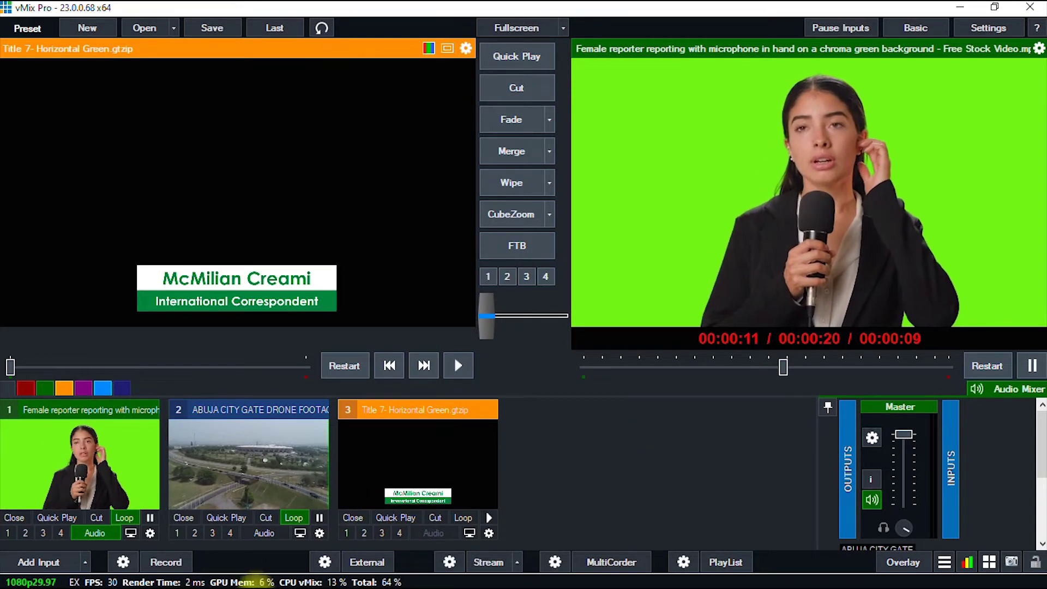
{"action": "left_click", "coordinate": [346, 533]}
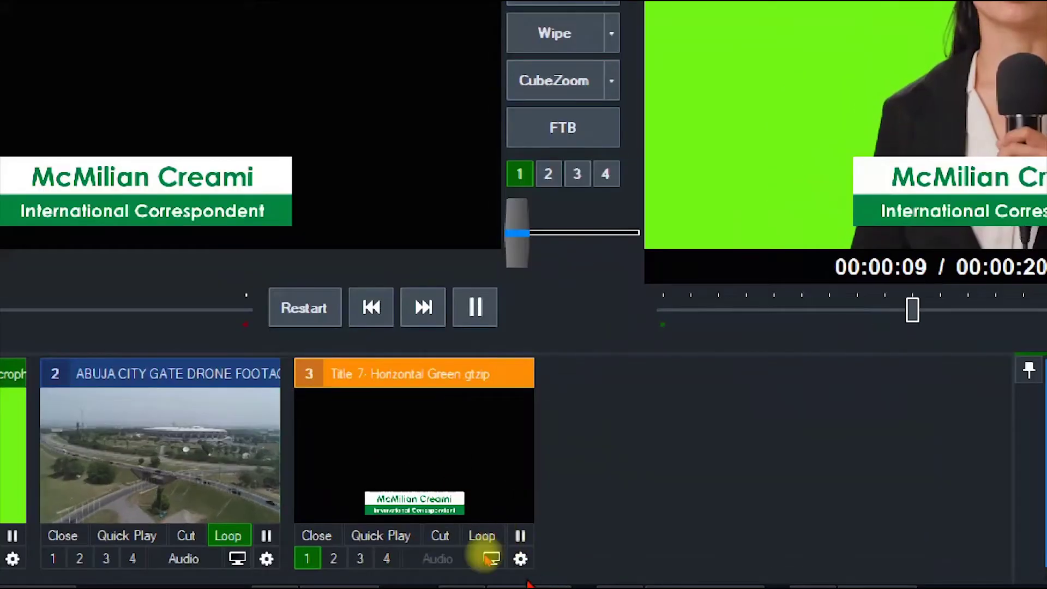
Open the Position settings of the Title 7- Horizontal Green input.
{"action": "left_click", "coordinate": [521, 552]}
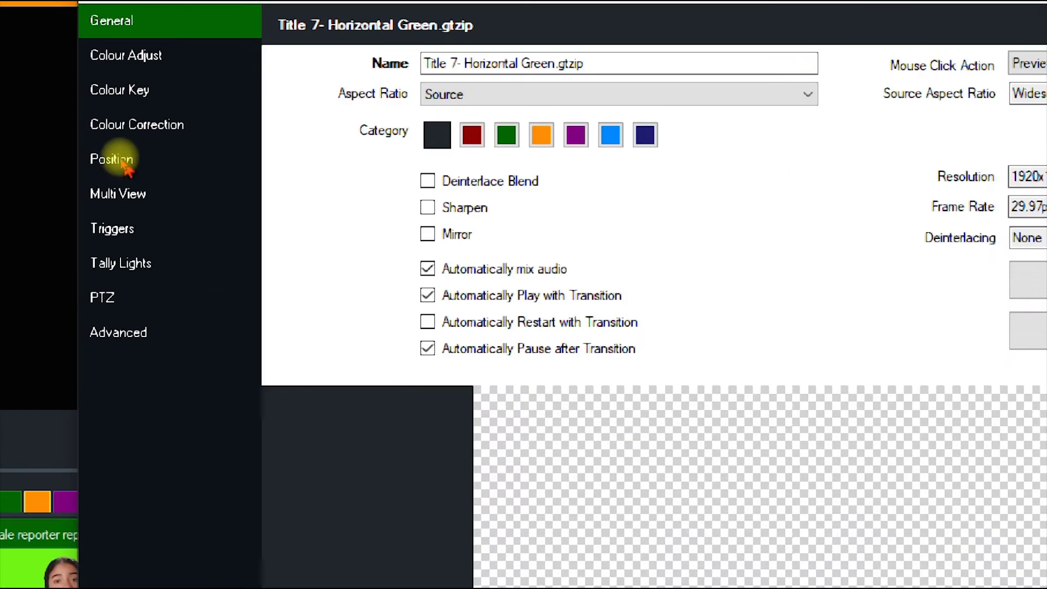
{"action": "left_click", "coordinate": [117, 163]}
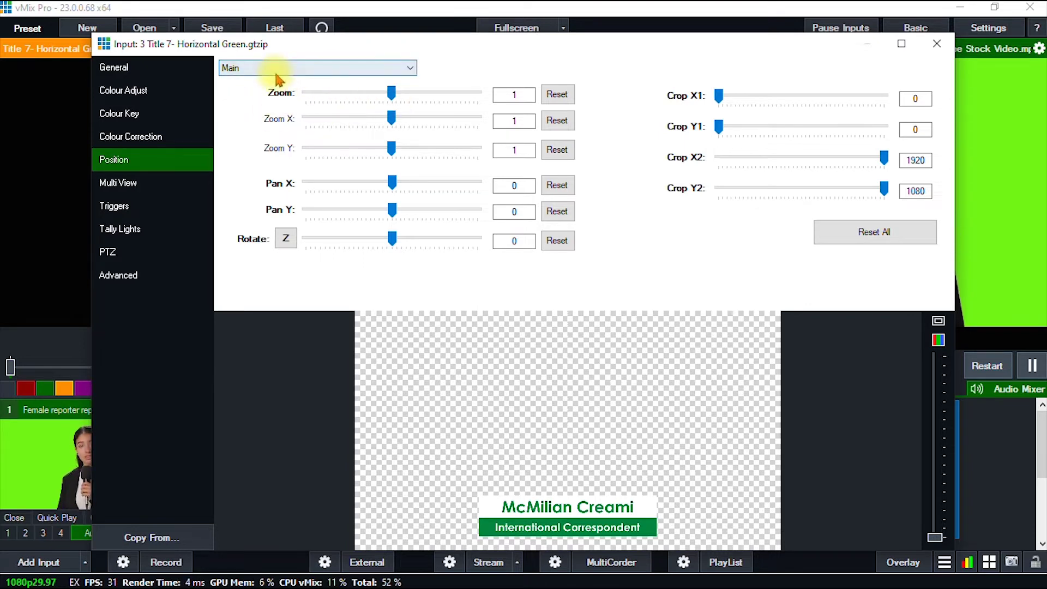
{"action": "left_click", "coordinate": [278, 69]}
Try shrinking and raising the lower-third, then reset its separate width and height scaling.
{"action": "left_click", "coordinate": [341, 80]}
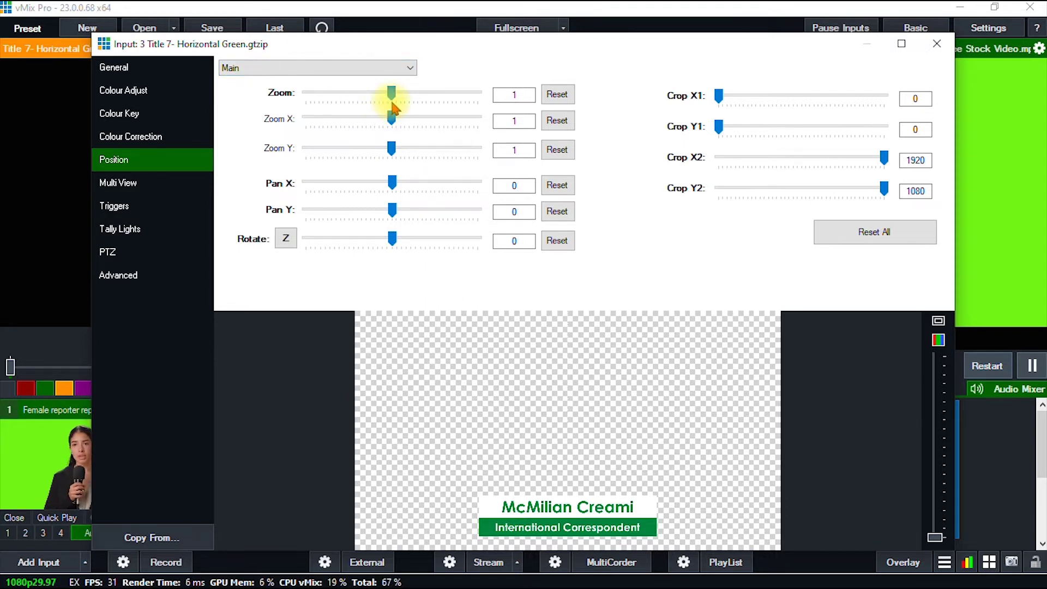
{"action": "mouse_move", "coordinate": [392, 98]}
{"action": "left_mouse_down"}
{"action": "mouse_move", "coordinate": [361, 106]}
{"action": "mouse_move", "coordinate": [394, 107]}
{"action": "left_mouse_up"}
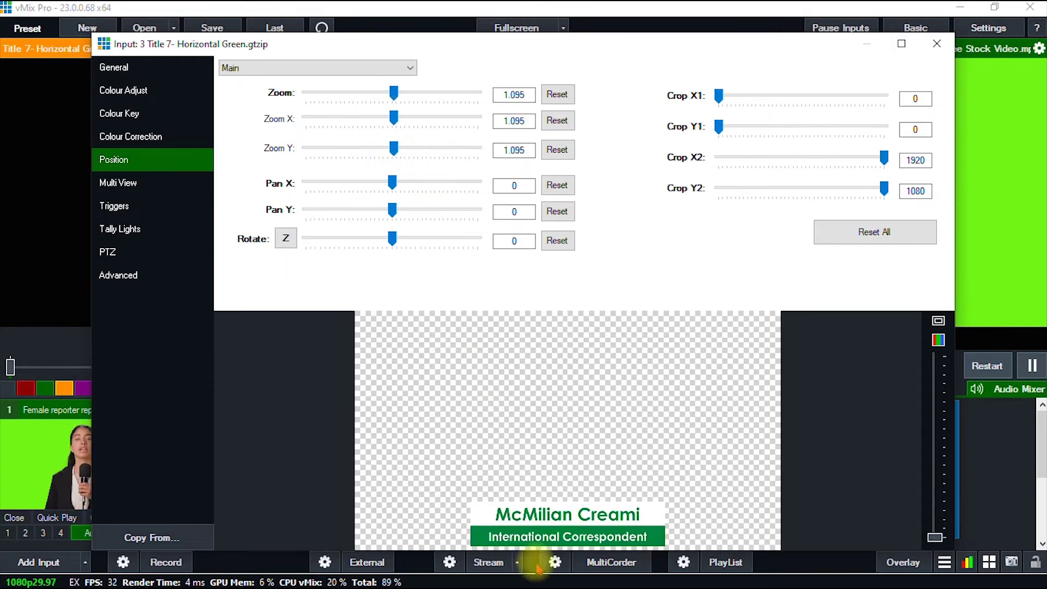
{"action": "left_click_drag", "start_coordinate": [536, 519], "coordinate": [534, 495]}
{"action": "mouse_move", "coordinate": [394, 158]}
{"action": "left_mouse_down"}
{"action": "mouse_move", "coordinate": [362, 157]}
{"action": "mouse_move", "coordinate": [396, 149]}
{"action": "mouse_move", "coordinate": [364, 126]}
{"action": "mouse_move", "coordinate": [320, 127]}
{"action": "mouse_move", "coordinate": [421, 141]}
{"action": "mouse_move", "coordinate": [346, 147]}
{"action": "mouse_move", "coordinate": [355, 117]}
{"action": "mouse_move", "coordinate": [398, 117]}
{"action": "mouse_move", "coordinate": [351, 152]}
{"action": "mouse_move", "coordinate": [381, 152]}
{"action": "left_mouse_up"}
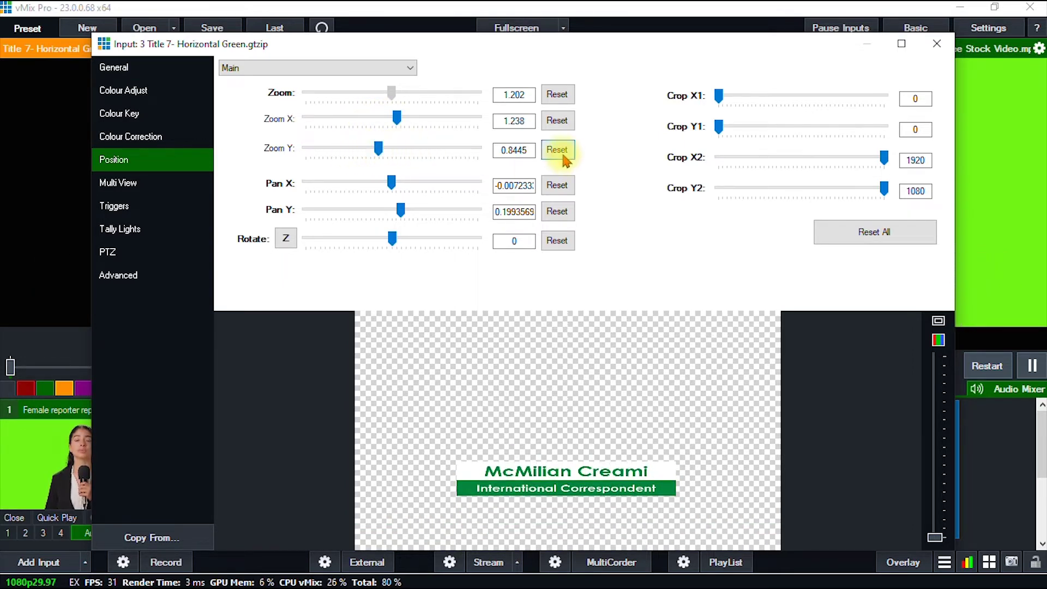
{"action": "left_click", "coordinate": [557, 149]}
{"action": "left_click", "coordinate": [557, 122]}
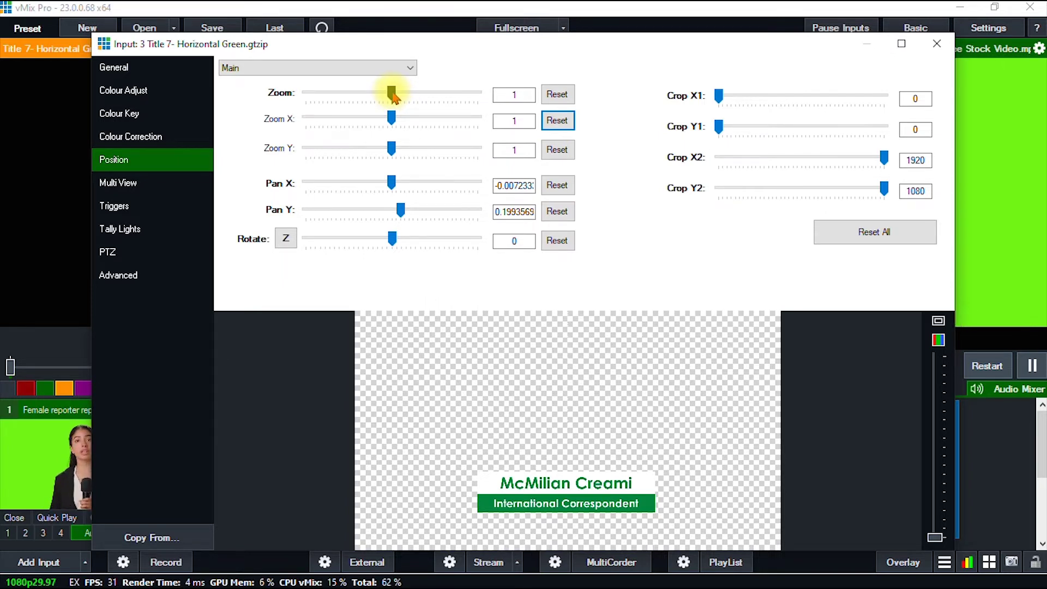
Scale the lower-third to zoom 0.764, place it lower-left, and close the settings.
{"action": "mouse_move", "coordinate": [392, 93]}
{"action": "left_mouse_down"}
{"action": "mouse_move", "coordinate": [345, 97]}
{"action": "mouse_move", "coordinate": [372, 98]}
{"action": "left_mouse_up"}
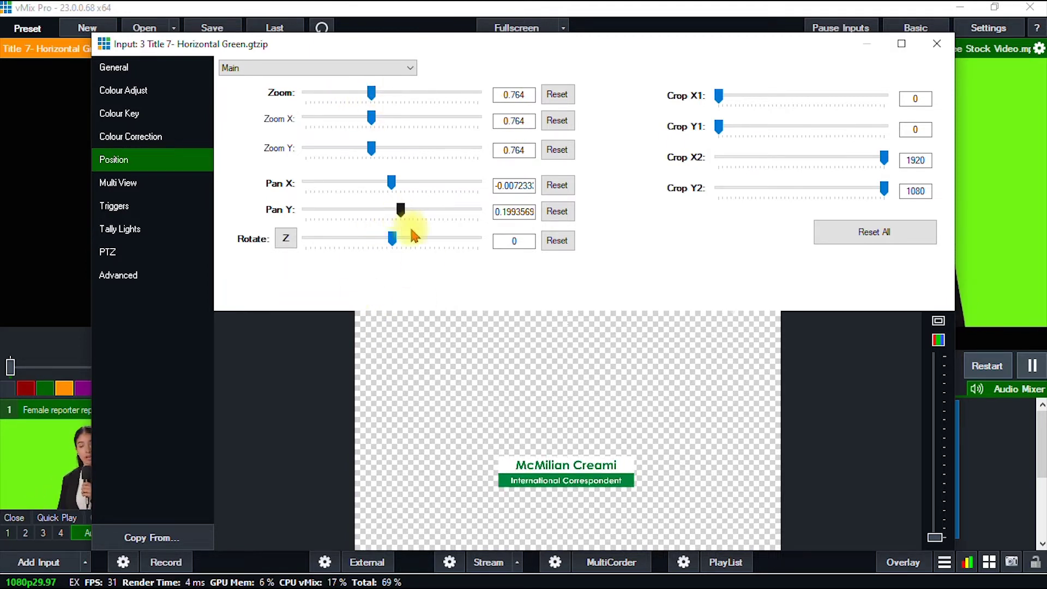
{"action": "left_click_drag", "start_coordinate": [580, 482], "coordinate": [521, 500]}
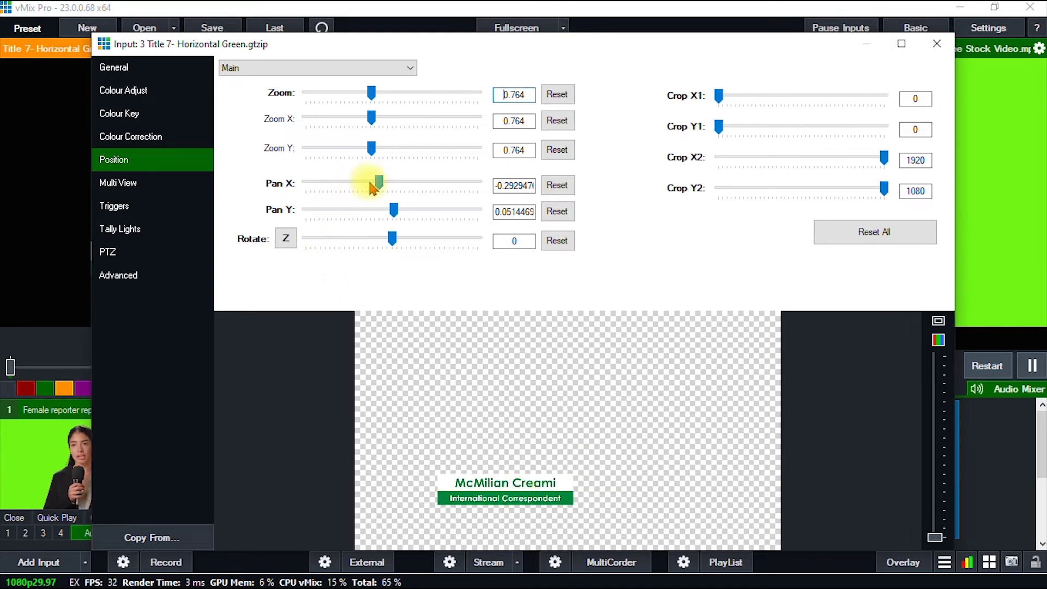
{"action": "left_click_drag", "start_coordinate": [381, 187], "coordinate": [402, 213]}
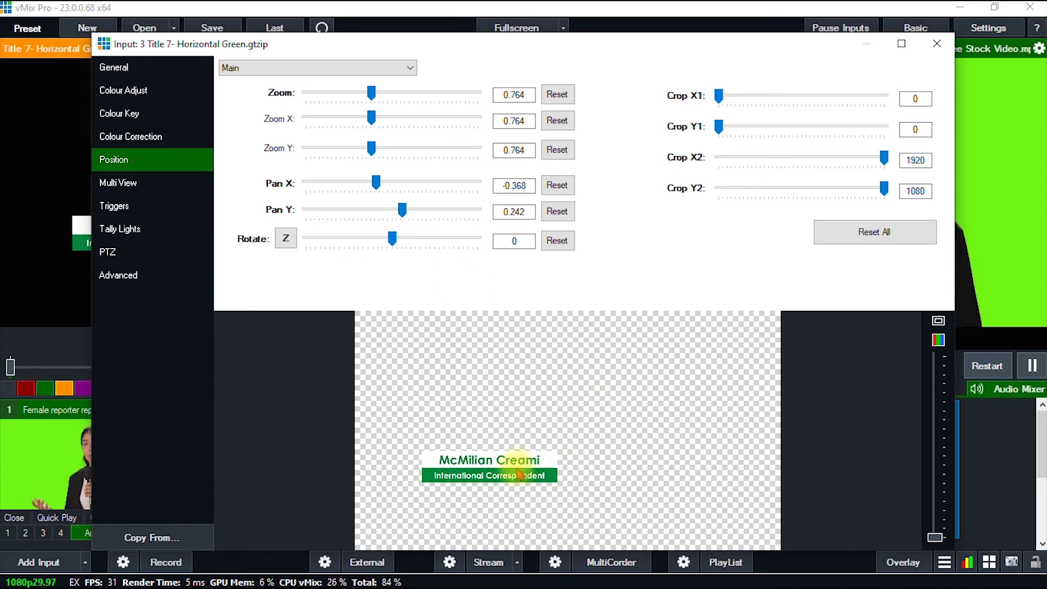
{"action": "left_click_drag", "start_coordinate": [518, 474], "coordinate": [442, 526]}
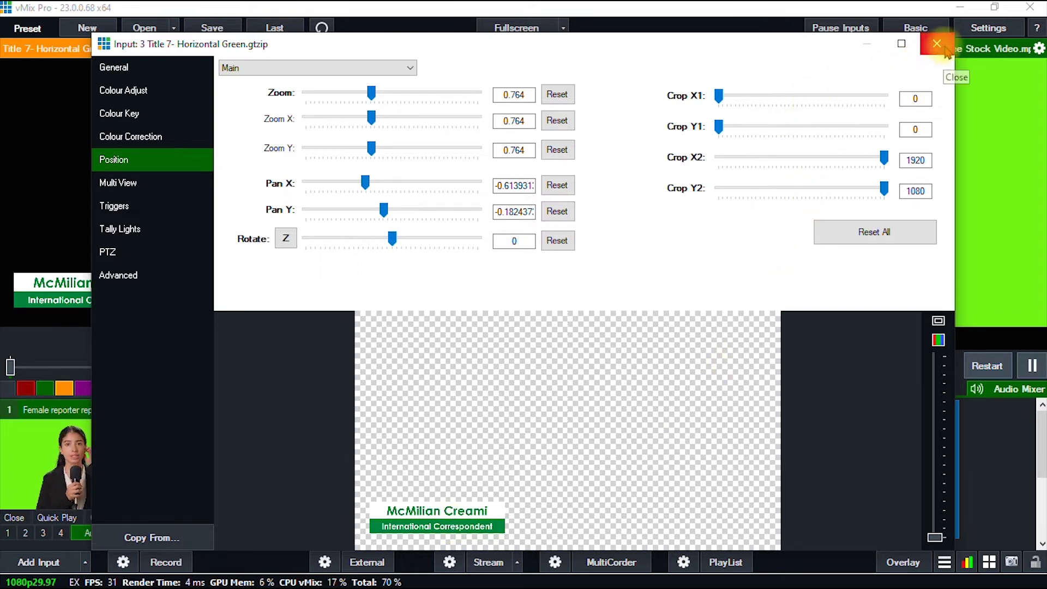
{"action": "left_click", "coordinate": [945, 49]}
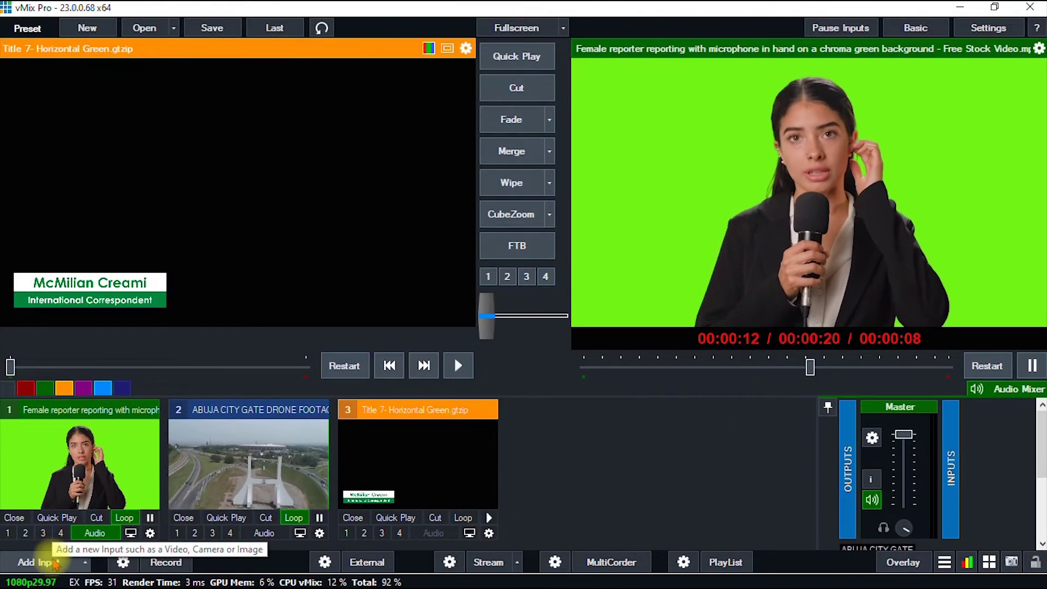
Cue the Abuja City Gate drone footage in Preview and fade it to Output.
{"action": "left_click", "coordinate": [281, 480]}
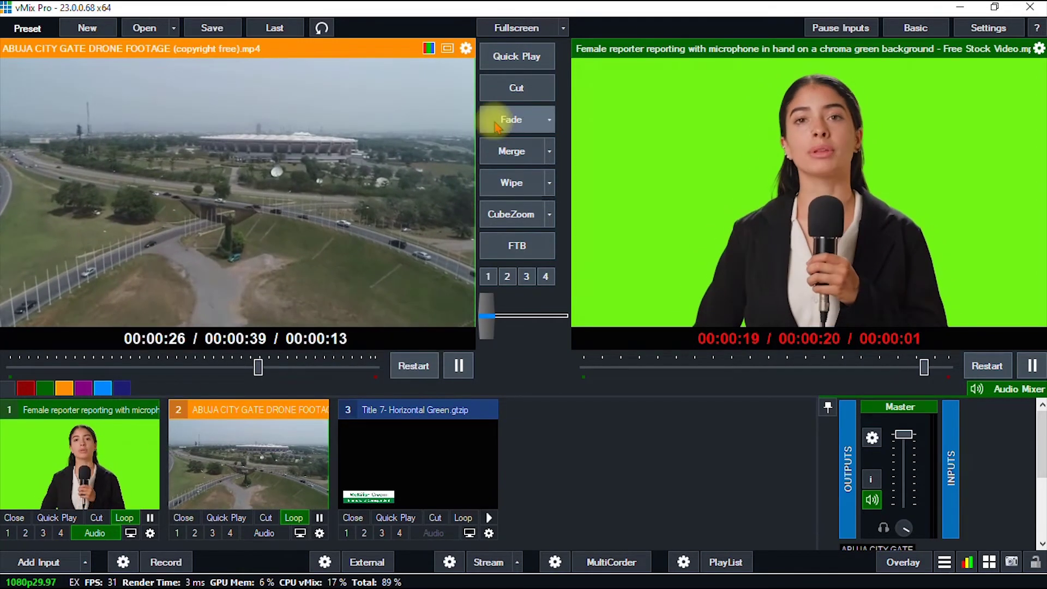
{"action": "left_click", "coordinate": [511, 120]}
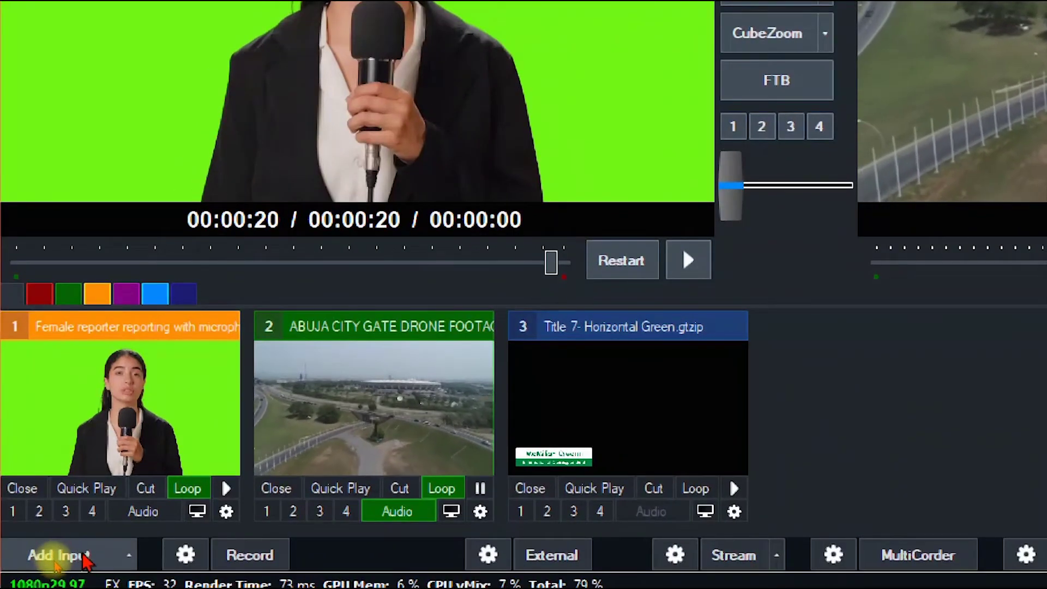
Add the GT title template Title 16- Slide Whistle as input 4.
{"action": "left_click", "coordinate": [49, 555]}
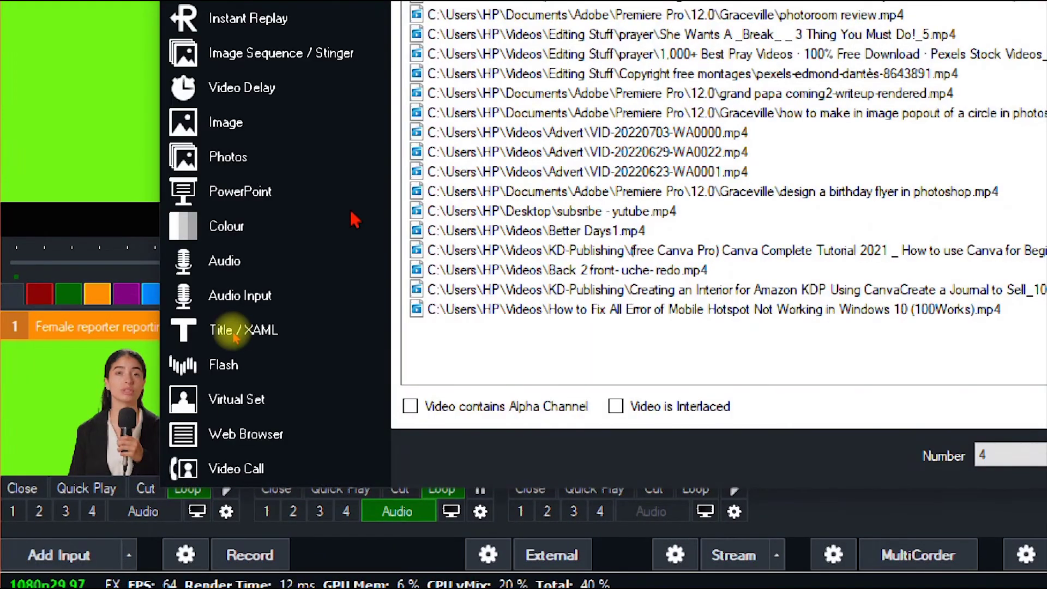
{"action": "key", "text": "Escape"}
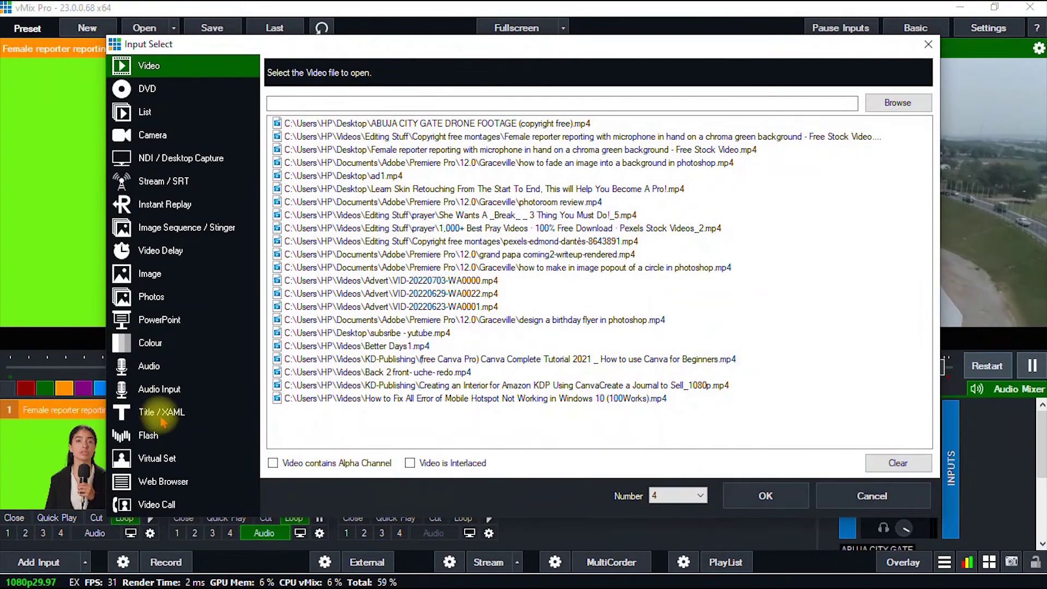
{"action": "left_click", "coordinate": [164, 413]}
{"action": "scroll", "coordinate": [554, 290], "scroll_direction": "down", "scroll_amount": 15}
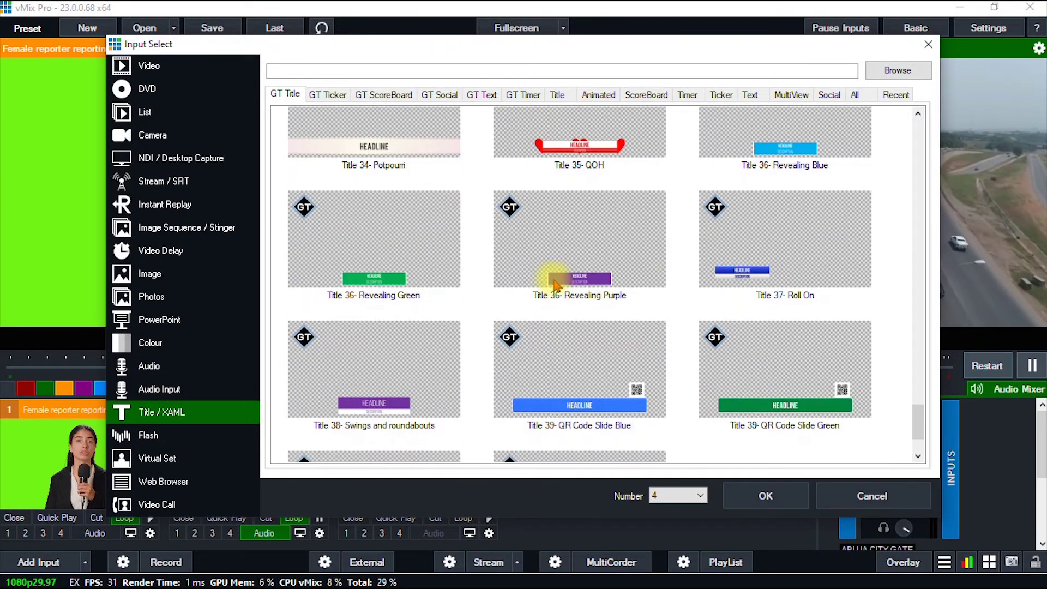
{"action": "scroll", "coordinate": [554, 283], "scroll_direction": "down", "scroll_amount": 2}
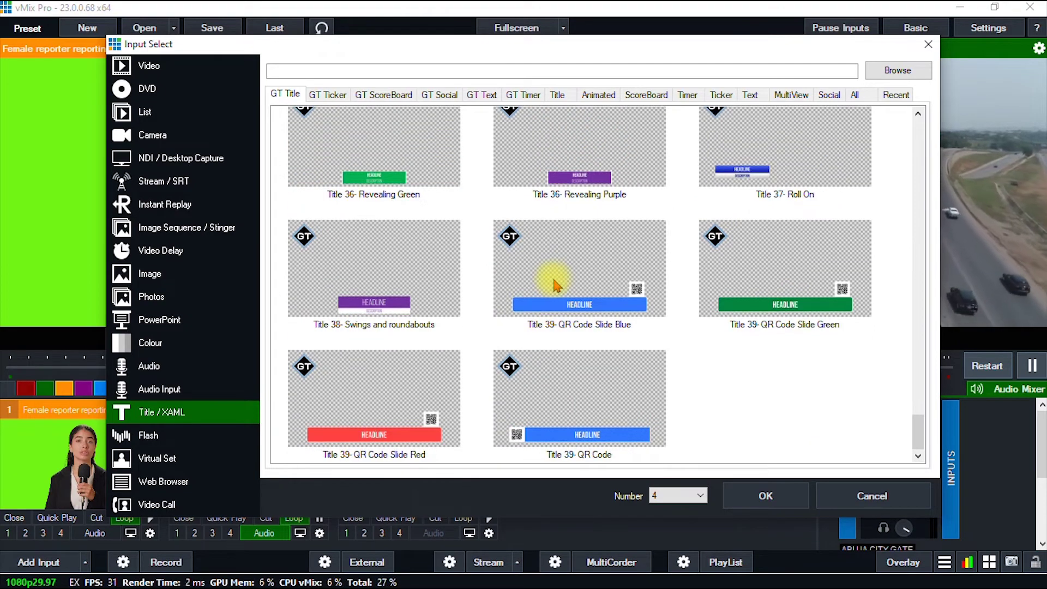
{"action": "scroll", "coordinate": [555, 283], "scroll_direction": "up", "scroll_amount": 10}
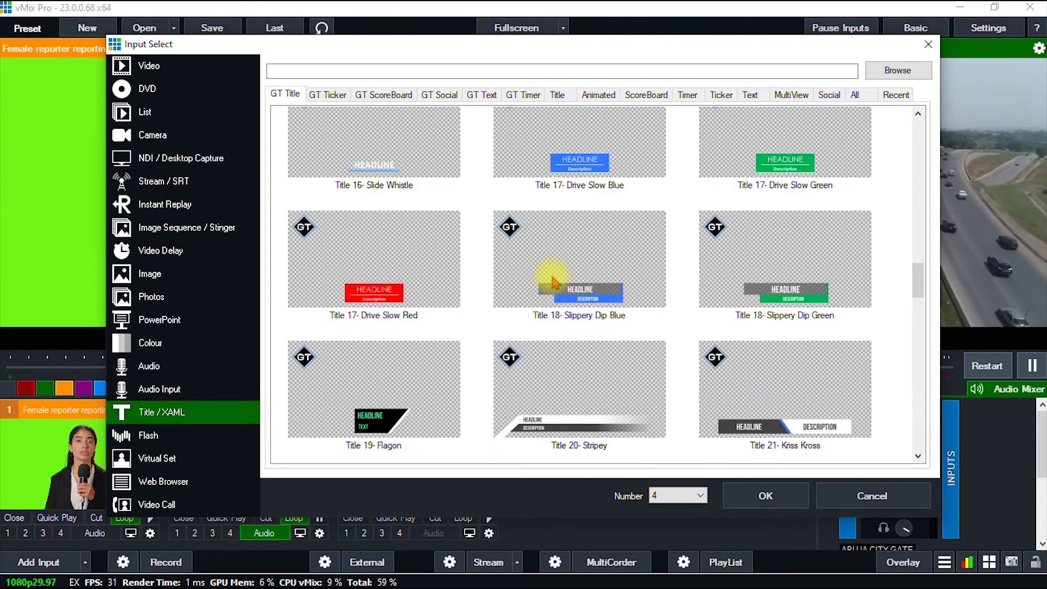
{"action": "left_click", "coordinate": [387, 177]}
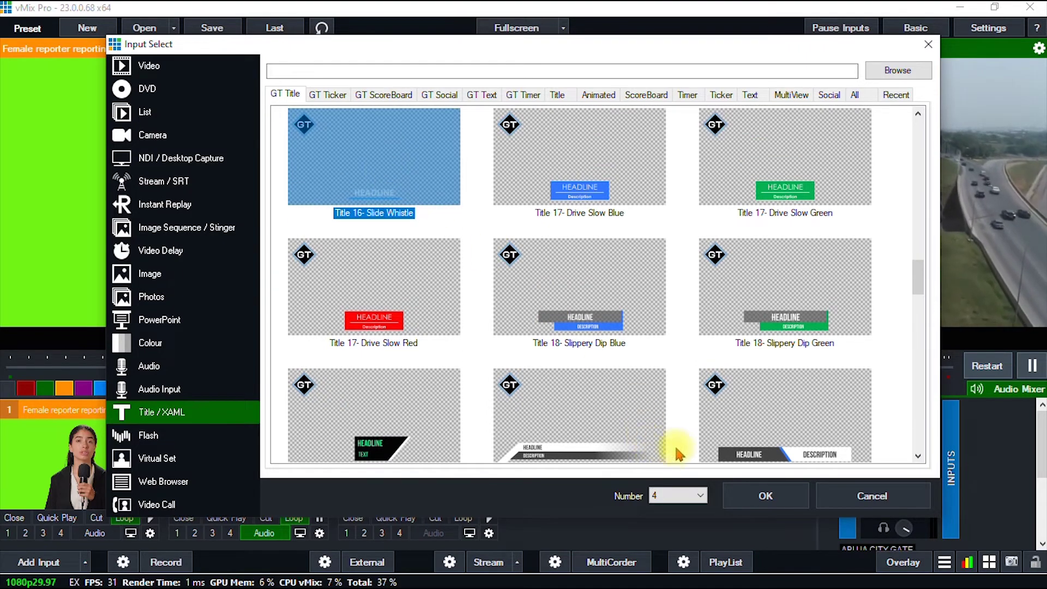
{"action": "left_click", "coordinate": [761, 495]}
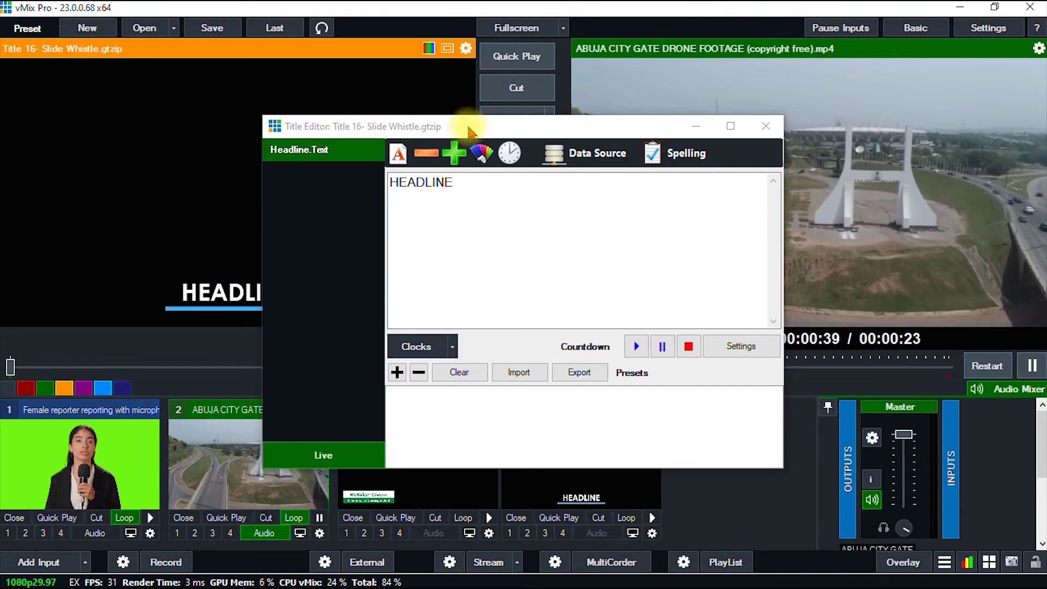
Replace HEADLINE with 'Drone Footage of Abuja City', correcting a typo along the way.
{"action": "left_click_drag", "start_coordinate": [469, 131], "coordinate": [768, 112]}
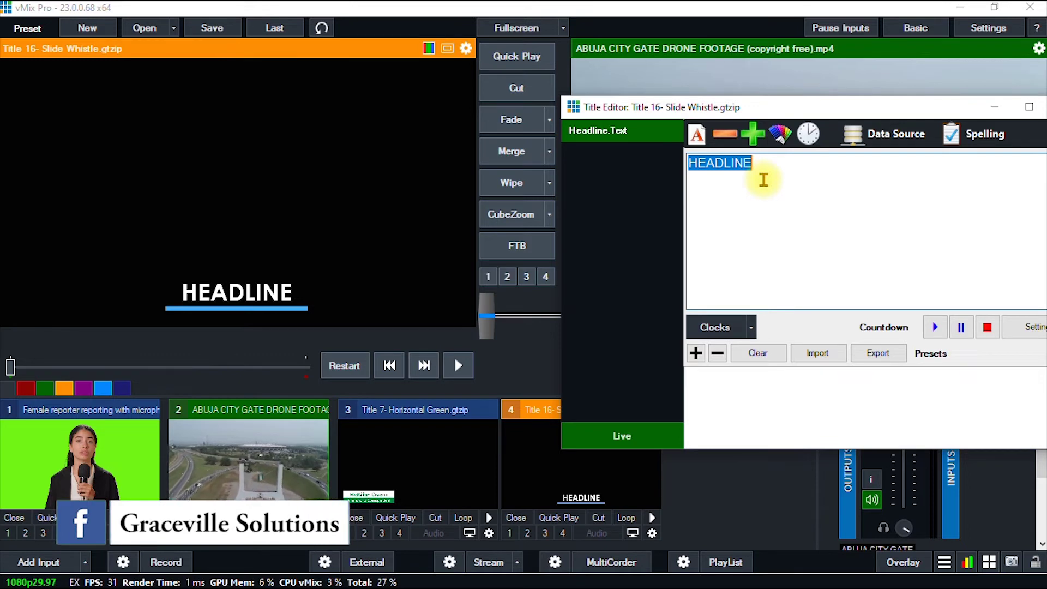
{"action": "type", "text": "Dro"}
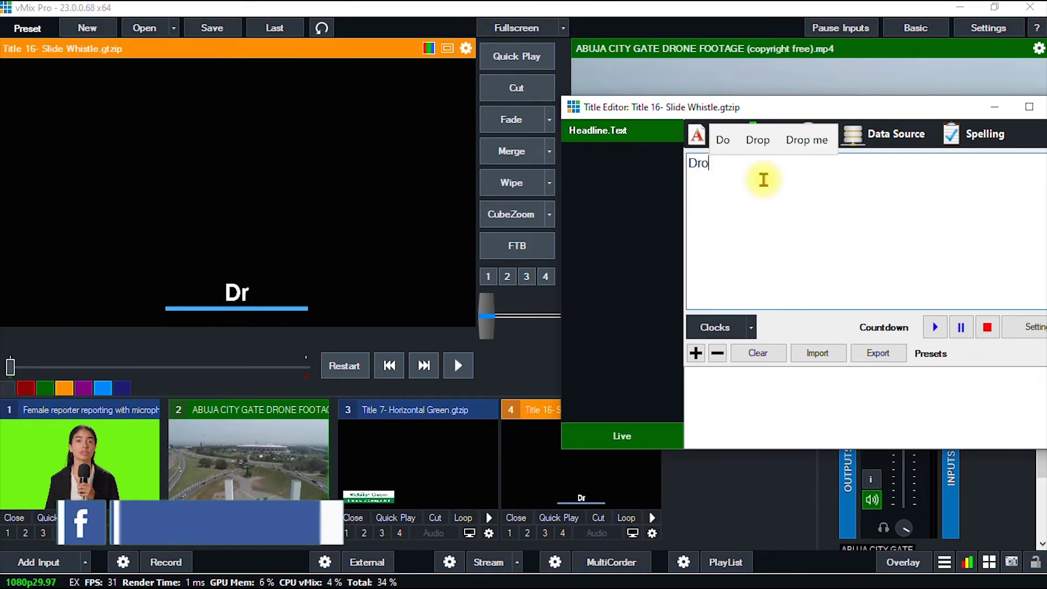
{"action": "type", "text": "ne Foot"}
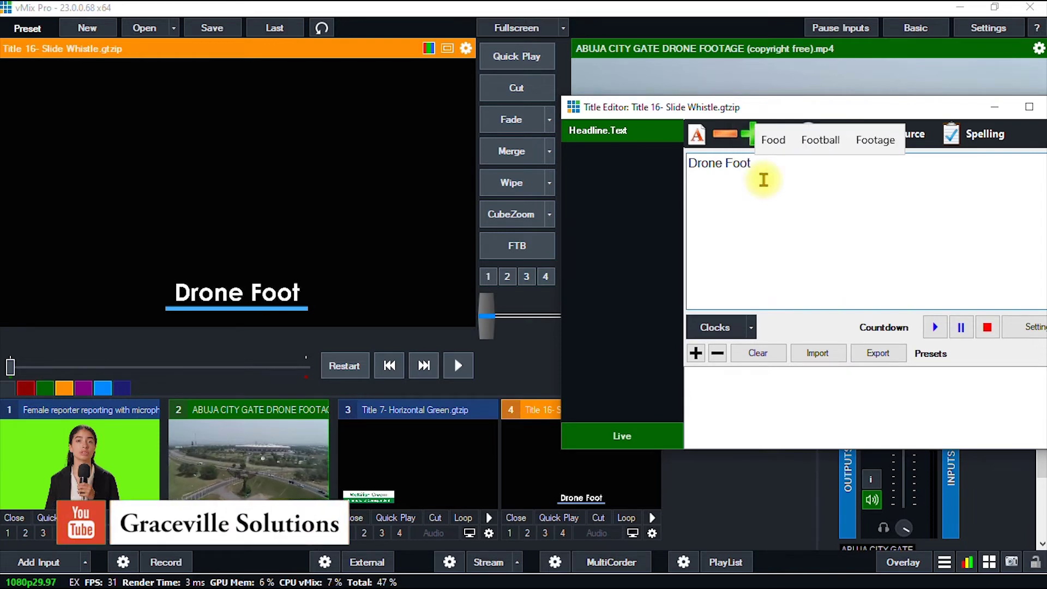
{"action": "type", "text": "ab"}
{"action": "key", "text": "BackSpace"}
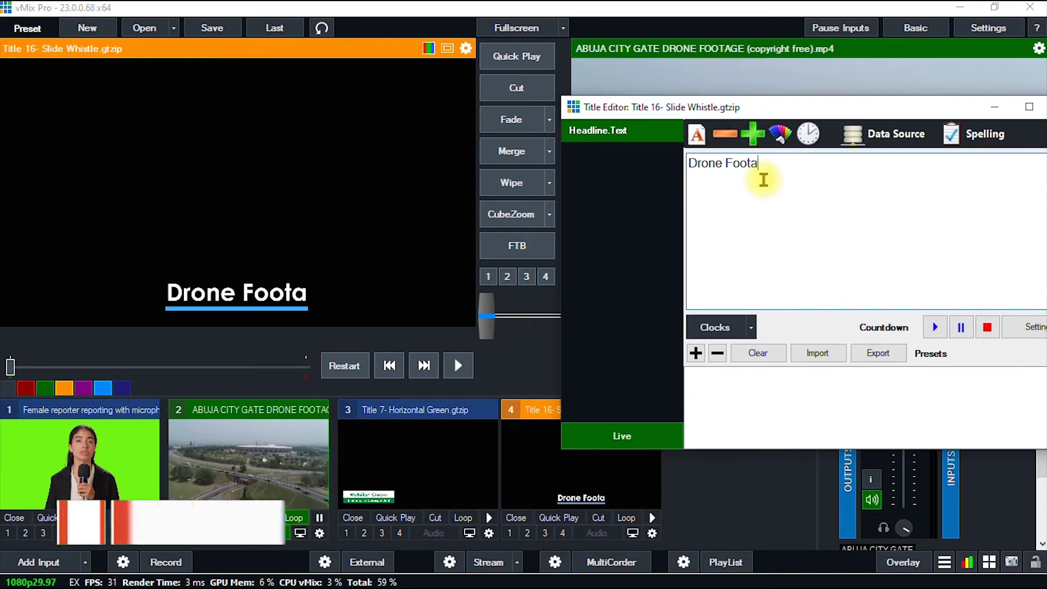
{"action": "type", "text": "ge of "}
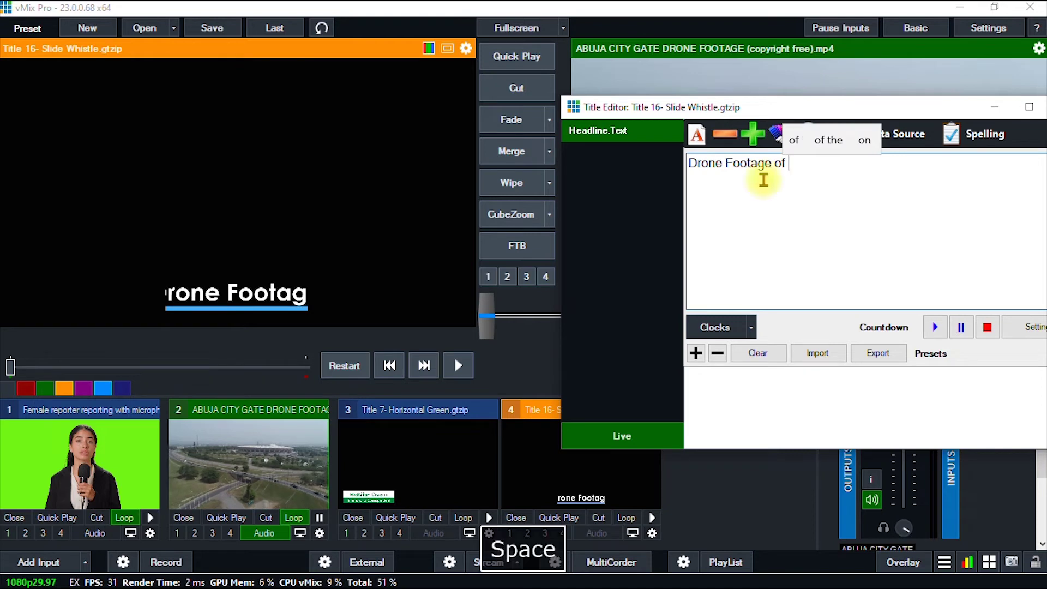
{"action": "type", "text": "Abuja"}
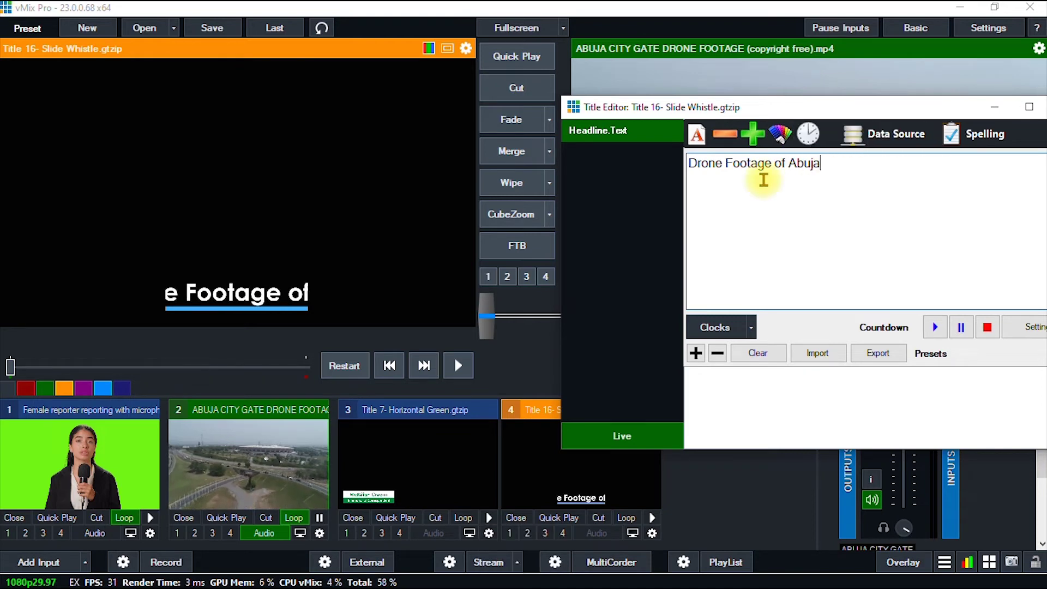
{"action": "type", "text": " City"}
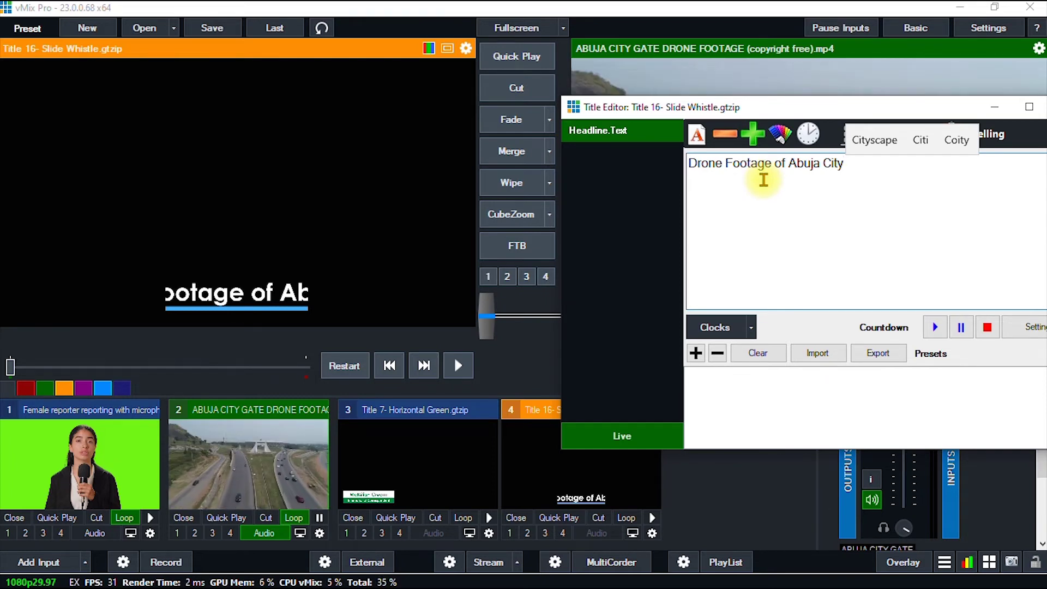
{"action": "left_click_drag", "start_coordinate": [738, 109], "coordinate": [702, 148]}
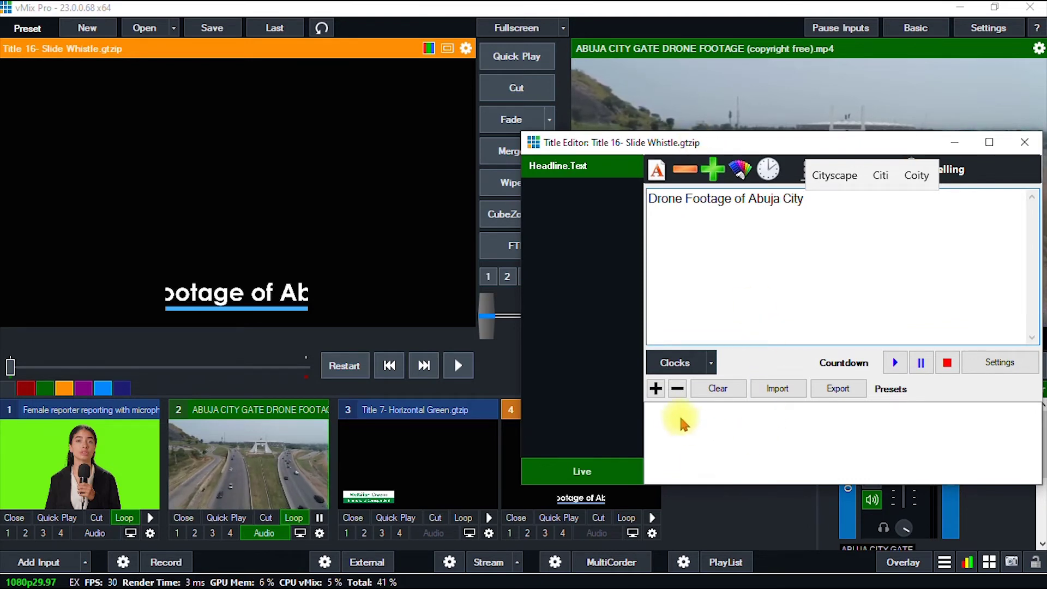
{"action": "left_click_drag", "start_coordinate": [720, 143], "coordinate": [812, 122]}
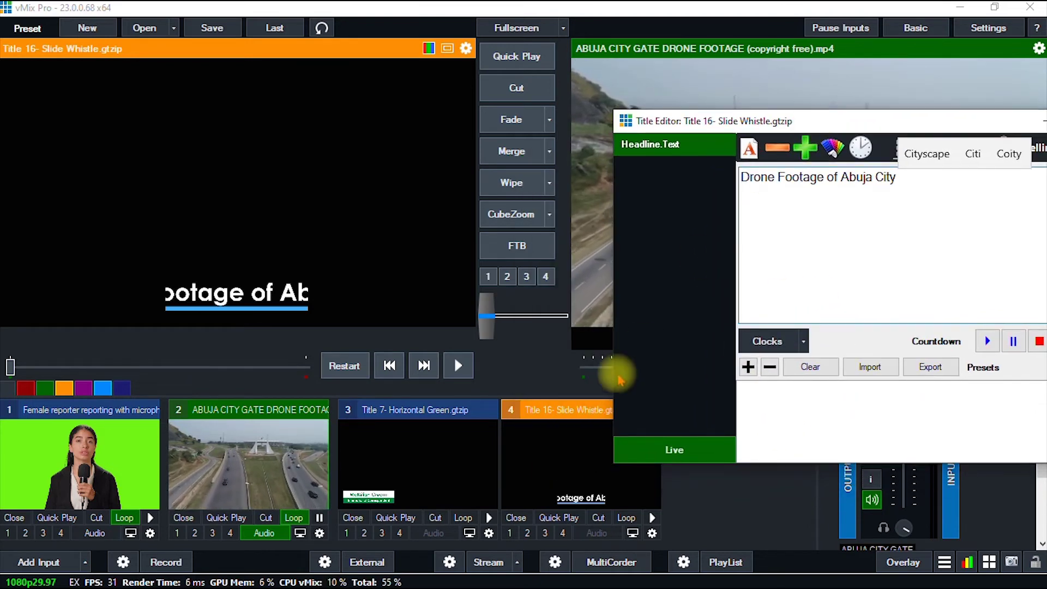
{"action": "left_click", "coordinate": [566, 465]}
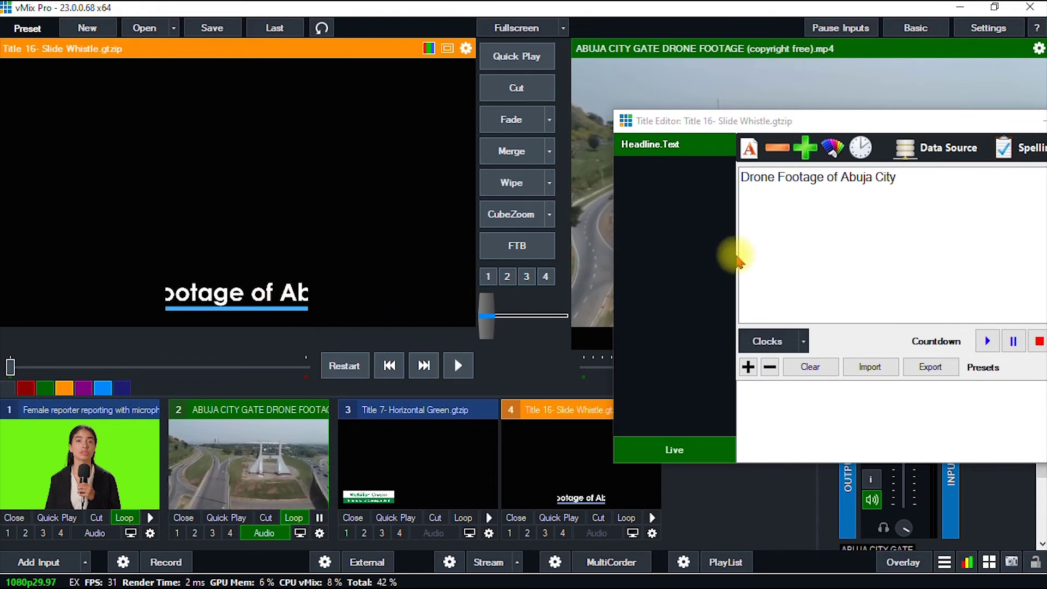
{"action": "left_click_drag", "start_coordinate": [914, 180], "coordinate": [740, 176]}
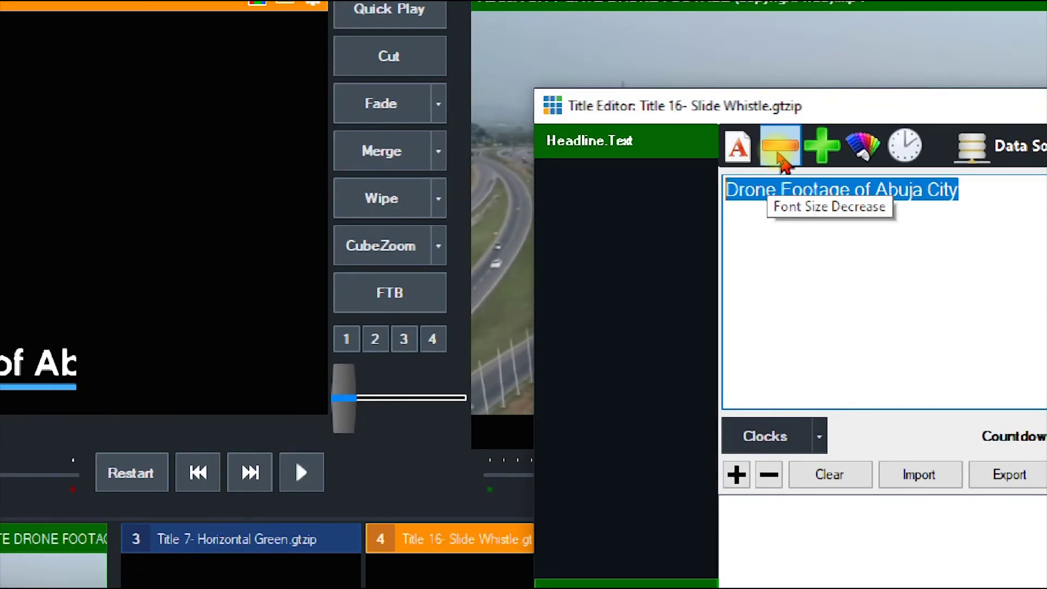
Decrease the headline font size four times so it fits the frame.
{"action": "key", "text": "Escape"}
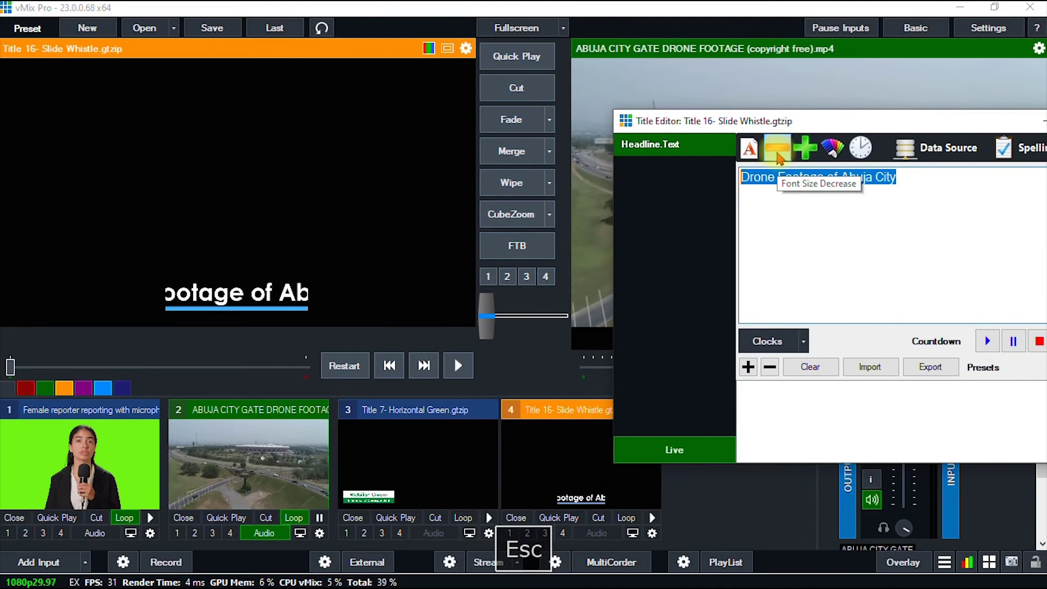
{"action": "left_click", "coordinate": [777, 155]}
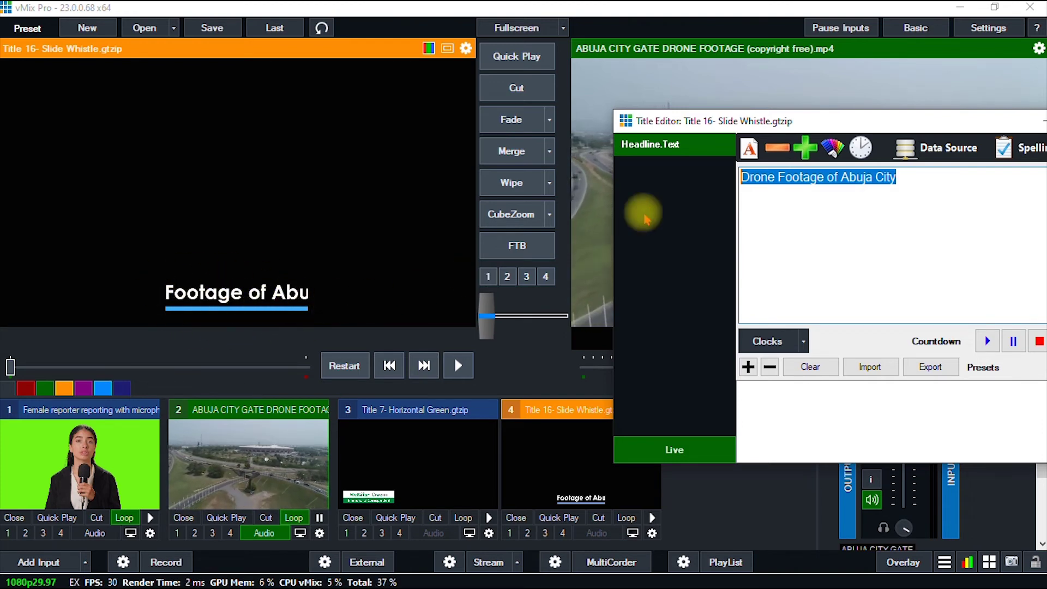
{"action": "left_click", "coordinate": [769, 154]}
{"action": "left_click", "coordinate": [769, 155]}
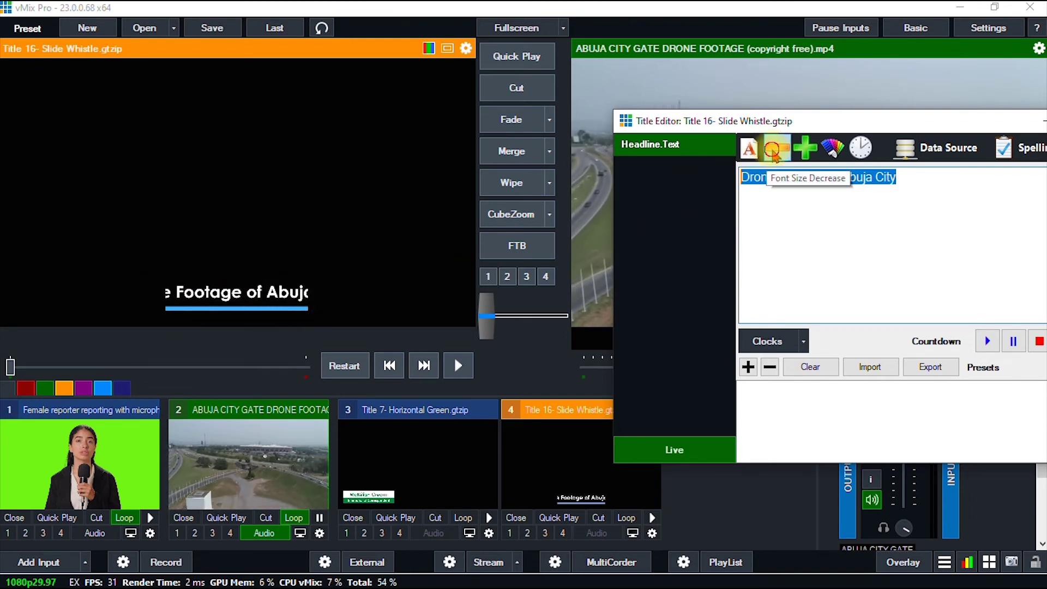
{"action": "left_click", "coordinate": [769, 154]}
Save 'Drone Footage of Abuja' as a preset and close the Title Editor.
{"action": "left_click_drag", "start_coordinate": [862, 131], "coordinate": [705, 159]}
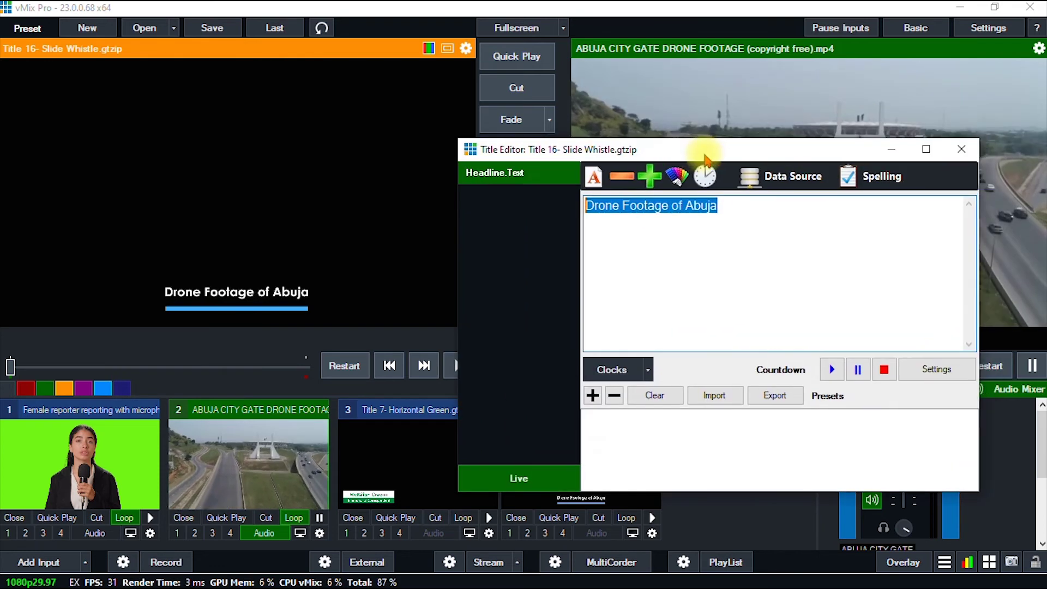
{"action": "left_click", "coordinate": [593, 396]}
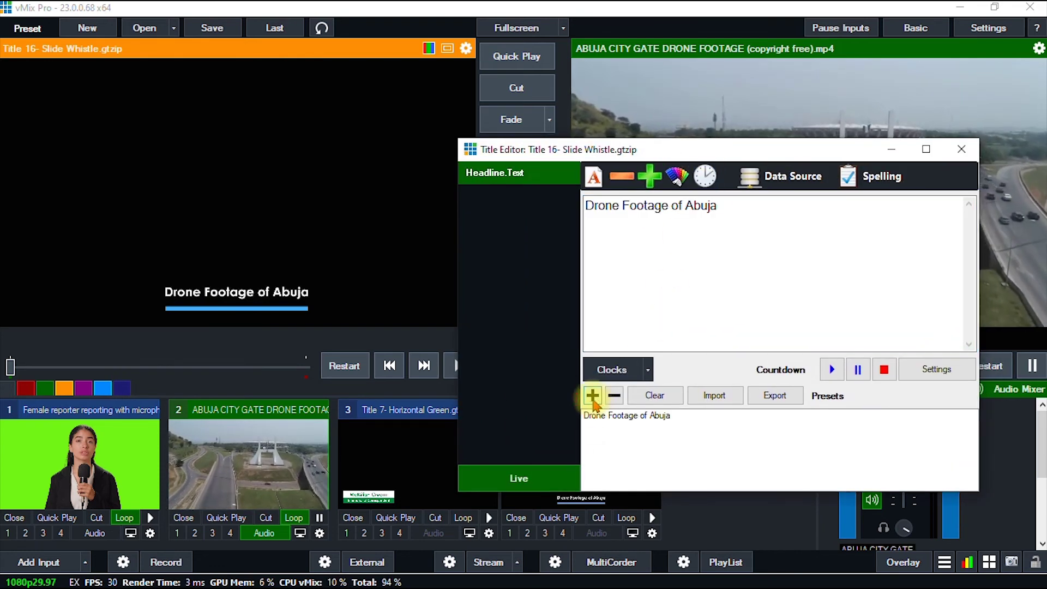
{"action": "left_click", "coordinate": [961, 149]}
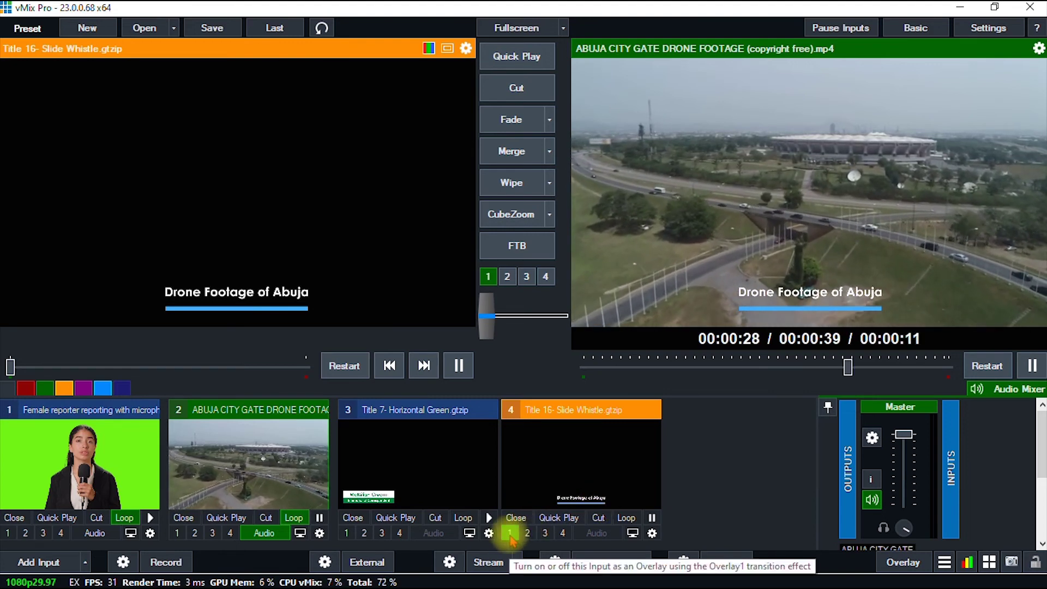
Overlay the Abuja title, then fade the reporter live with the green lower-third overlaid.
{"action": "left_click", "coordinate": [510, 535]}
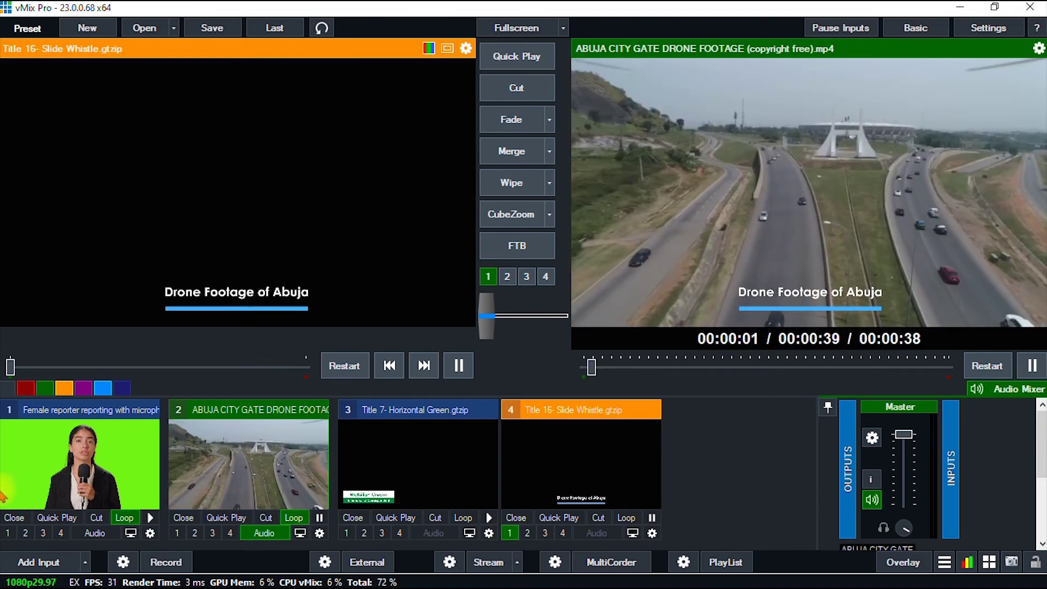
{"action": "left_click", "coordinate": [55, 470]}
{"action": "left_click", "coordinate": [513, 123]}
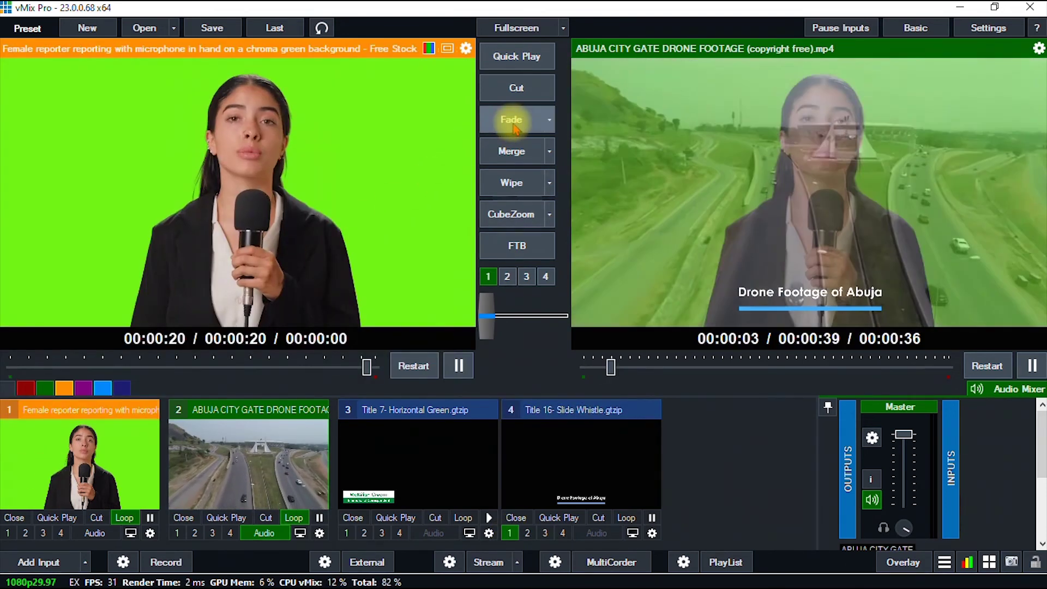
{"action": "left_click", "coordinate": [347, 532]}
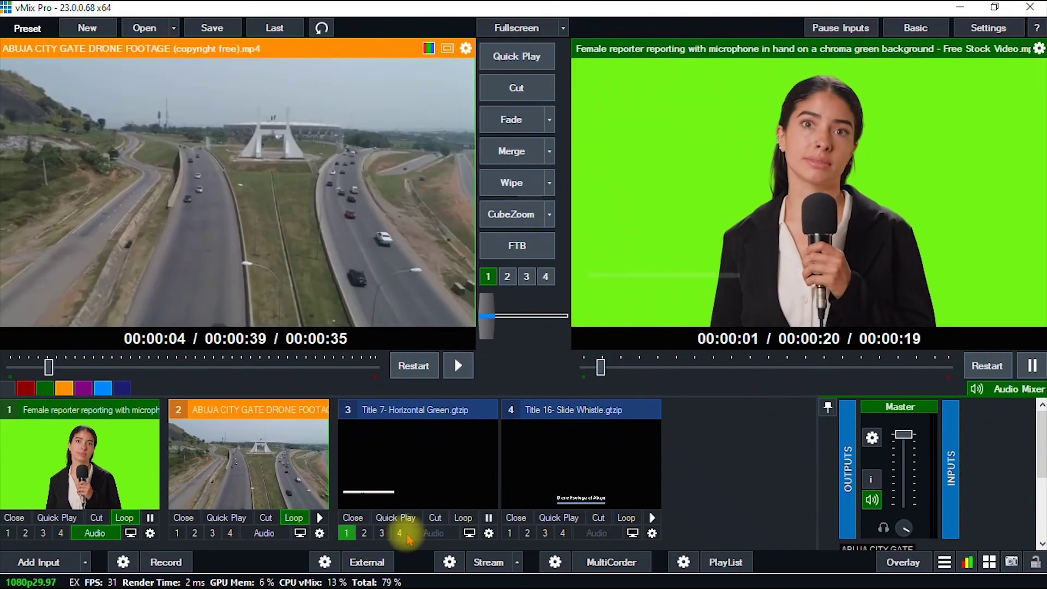